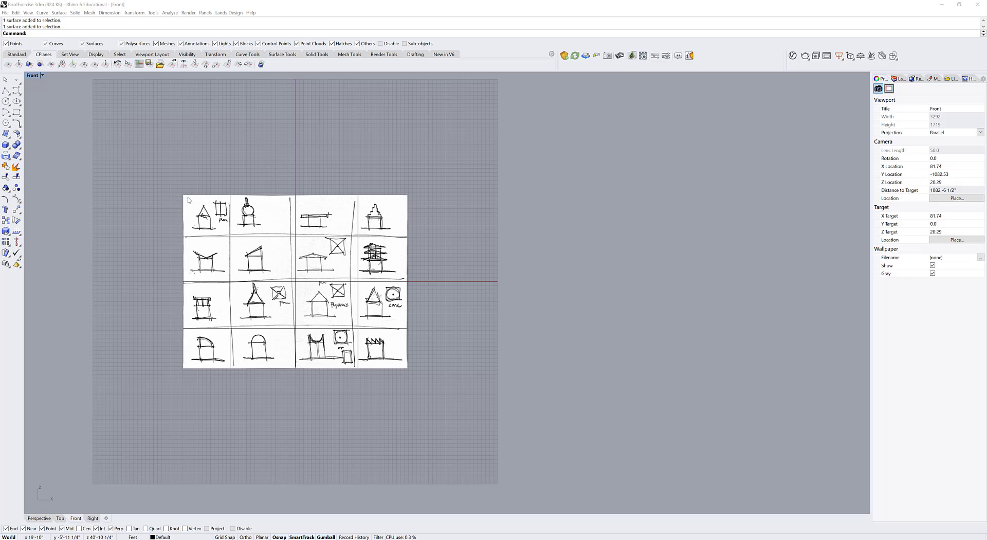
Select the roof sketches in the upper two rows one by one to examine them as separate image surfaces.
{"action": "left_click", "coordinate": [265, 216]}
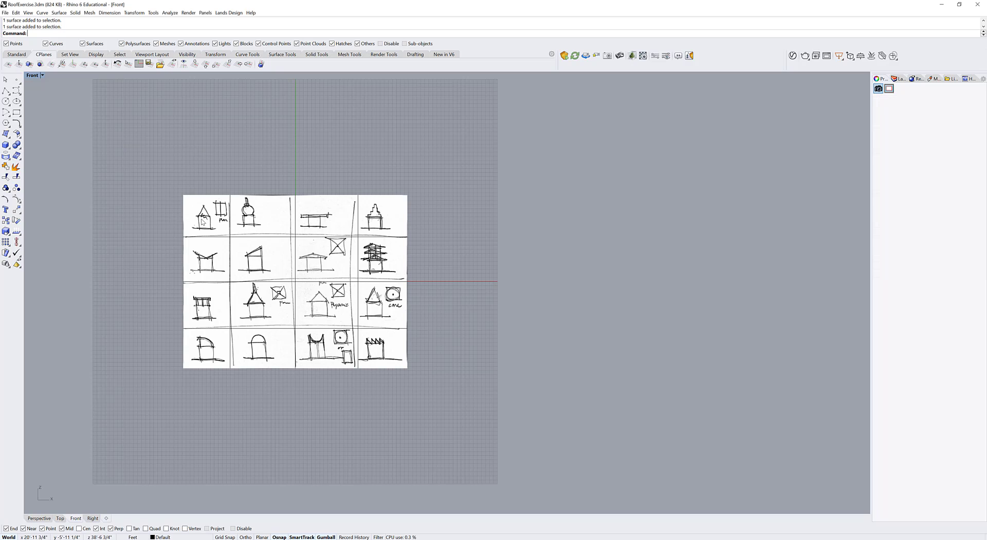
{"action": "left_click", "coordinate": [326, 217]}
{"action": "left_click", "coordinate": [380, 216]}
{"action": "left_click", "coordinate": [381, 260]}
{"action": "left_click", "coordinate": [309, 262]}
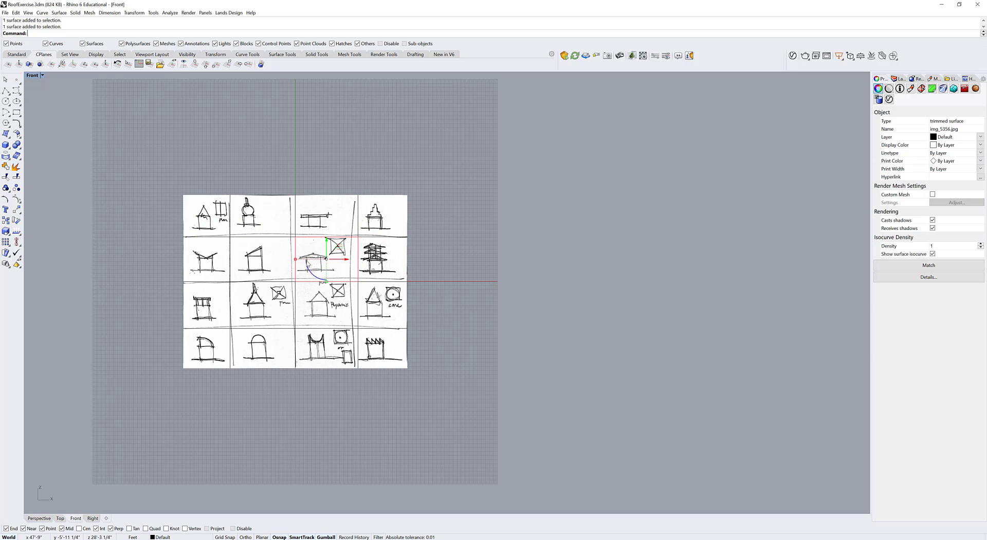
{"action": "left_click", "coordinate": [257, 260]}
{"action": "left_click", "coordinate": [211, 260]}
{"action": "left_click", "coordinate": [480, 397]}
Draw a line about 3'-2 1/2" long along the base of the stepped-roof house, from wall to wall.
{"action": "scroll", "coordinate": [353, 261], "scroll_direction": "up", "scroll_amount": 3}
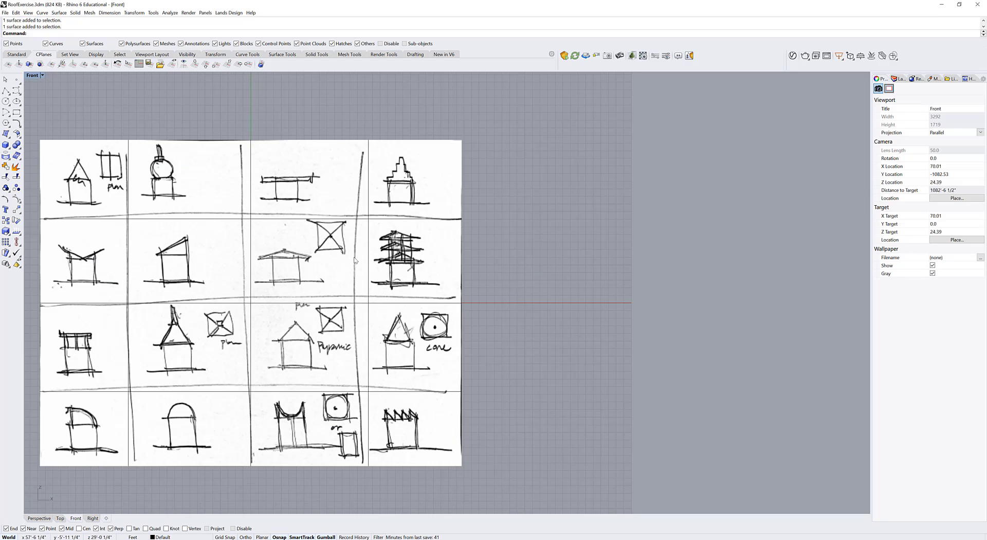
{"action": "scroll", "coordinate": [399, 224], "scroll_direction": "up", "scroll_amount": 8}
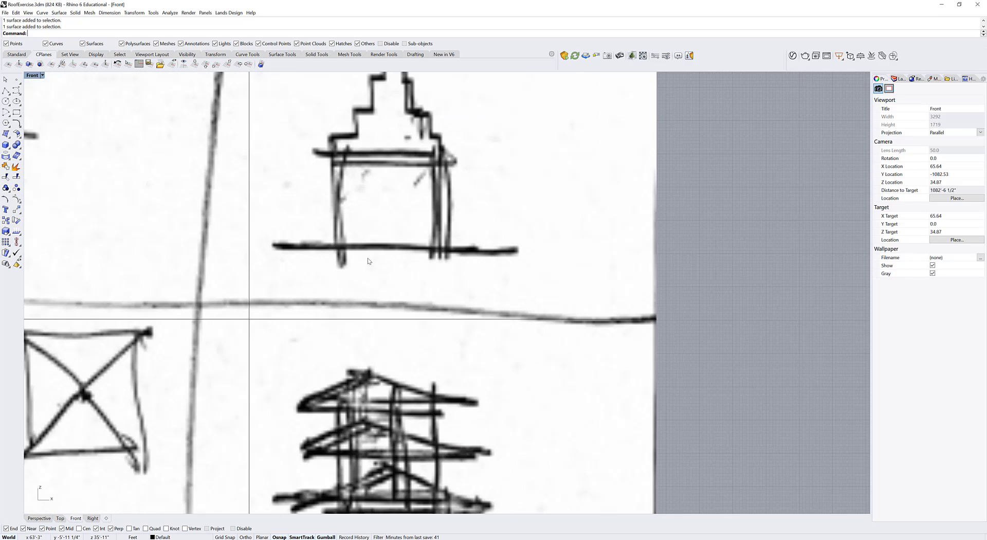
{"action": "key", "text": "Return"}
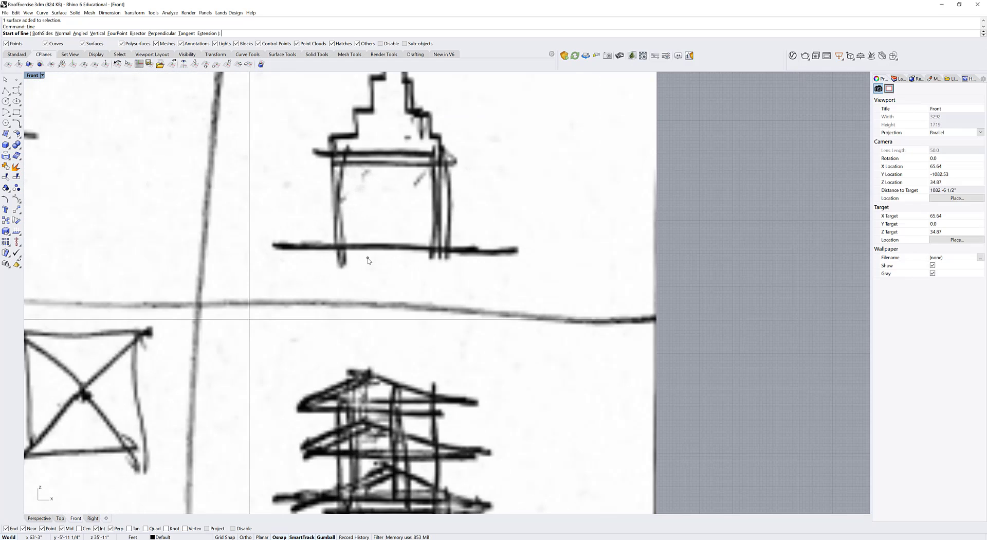
{"action": "left_click", "coordinate": [337, 246]}
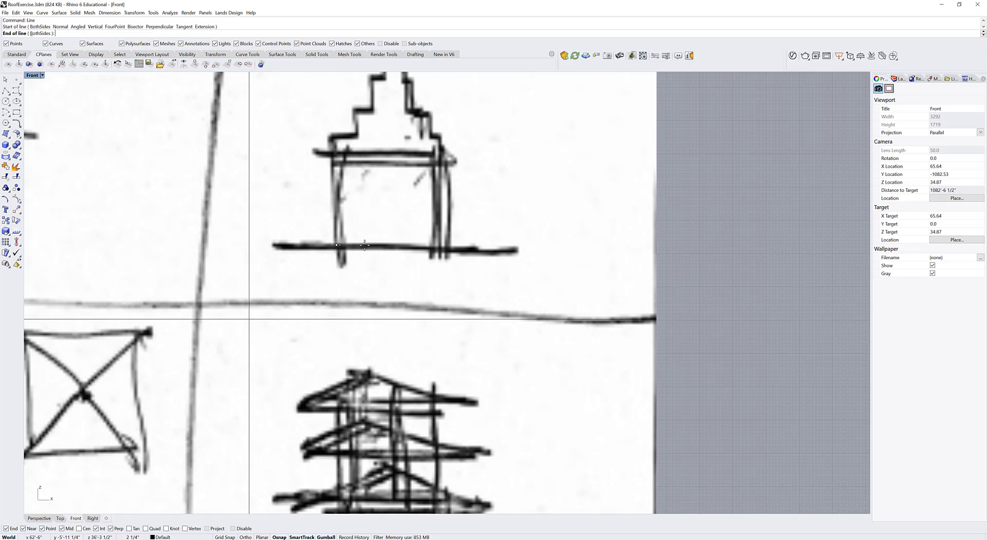
{"action": "left_click", "coordinate": [443, 245]}
Measure the length of the line along the stepped-roof house's base.
{"action": "left_click", "coordinate": [412, 246]}
{"action": "type", "text": "l"}
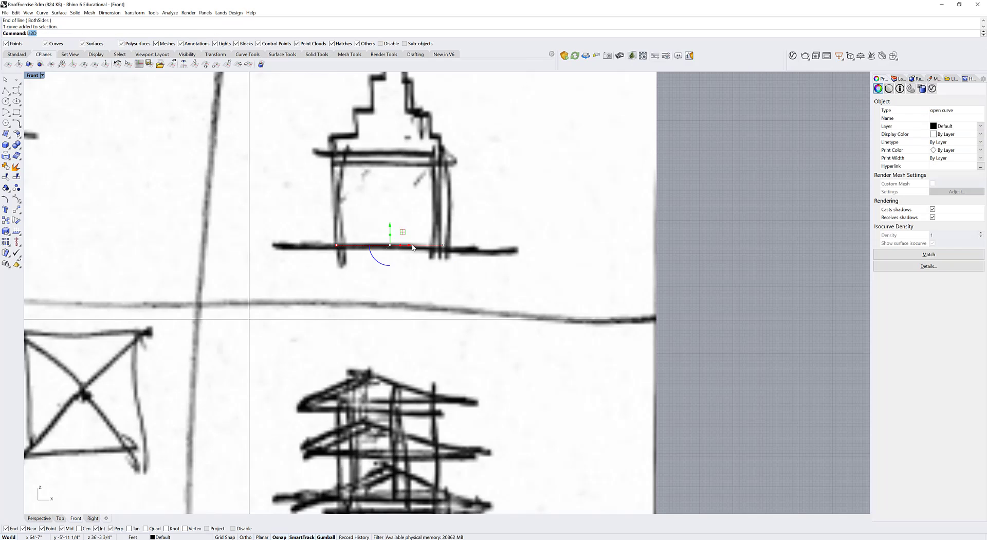
{"action": "type", "text": "Length"}
{"action": "key", "text": "Return"}
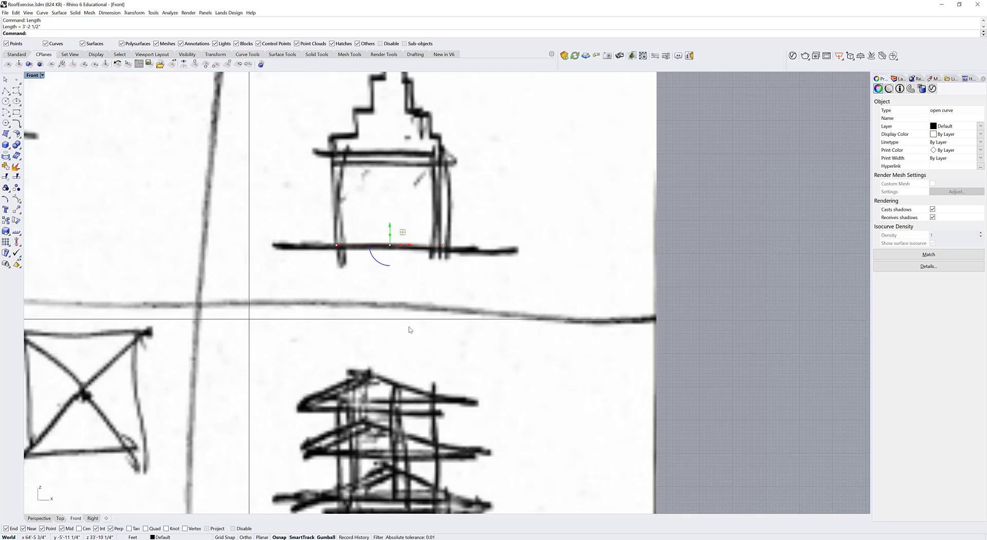
Scale all sketches and curves together, using the stepped-roof house's base line as reference, so that its width becomes 10'.
{"action": "scroll", "coordinate": [468, 255], "scroll_direction": "down", "scroll_amount": 10}
{"action": "right_click_drag", "start_coordinate": [468, 256], "coordinate": [440, 200]}
{"action": "left_click", "coordinate": [244, 171]}
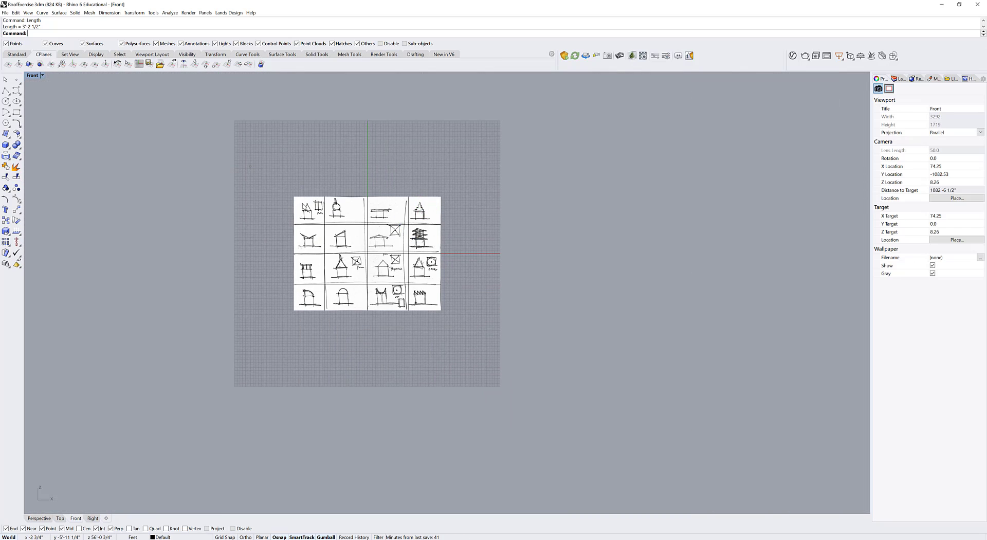
{"action": "left_click_drag", "start_coordinate": [249, 168], "coordinate": [472, 351]}
{"action": "type", "text": "scale"}
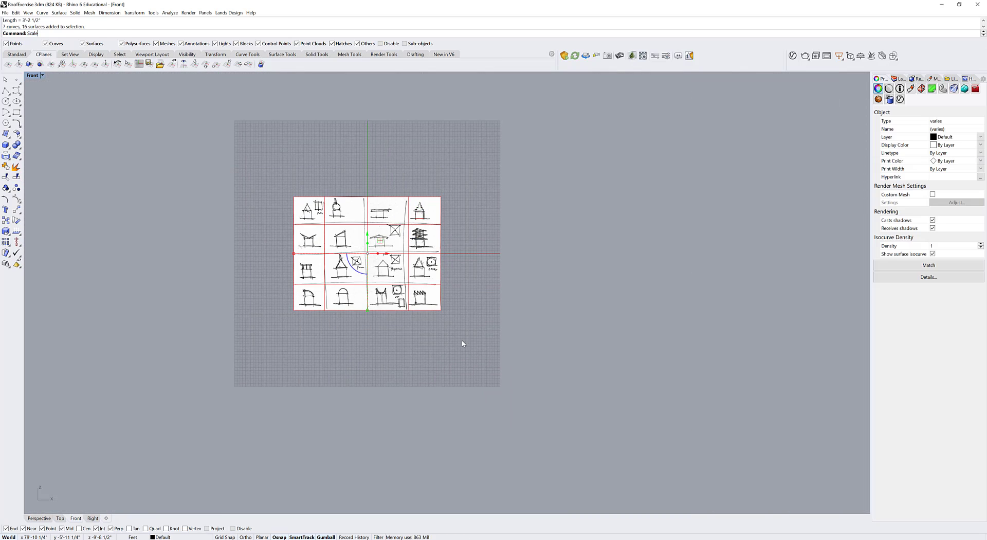
{"action": "key", "text": "Return"}
{"action": "scroll", "coordinate": [440, 282], "scroll_direction": "up", "scroll_amount": 10}
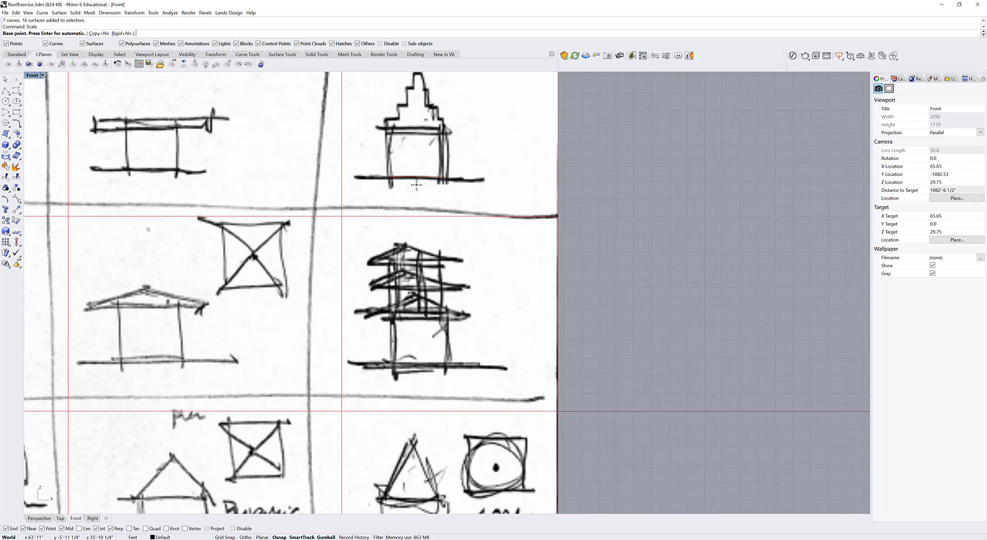
{"action": "left_click", "coordinate": [363, 169]}
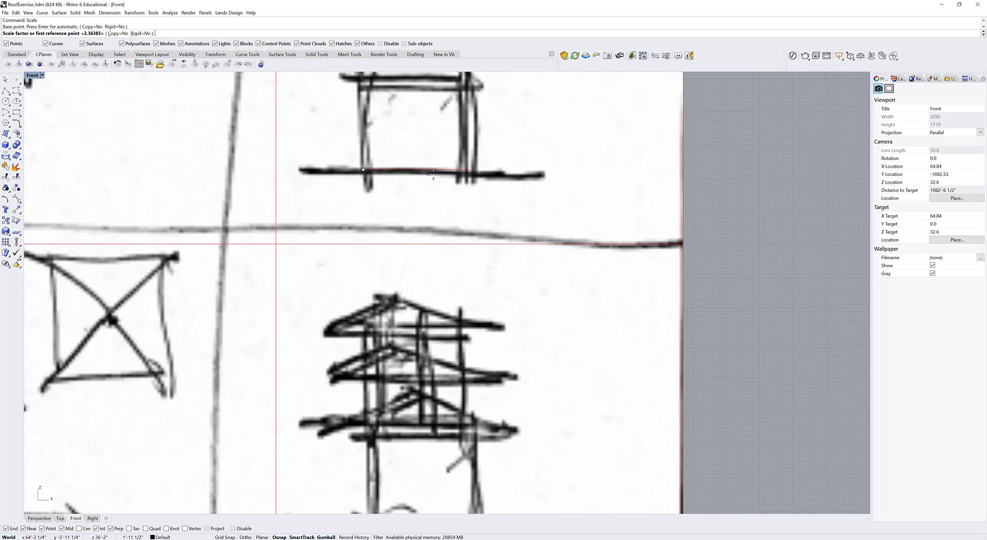
{"action": "left_click", "coordinate": [469, 170]}
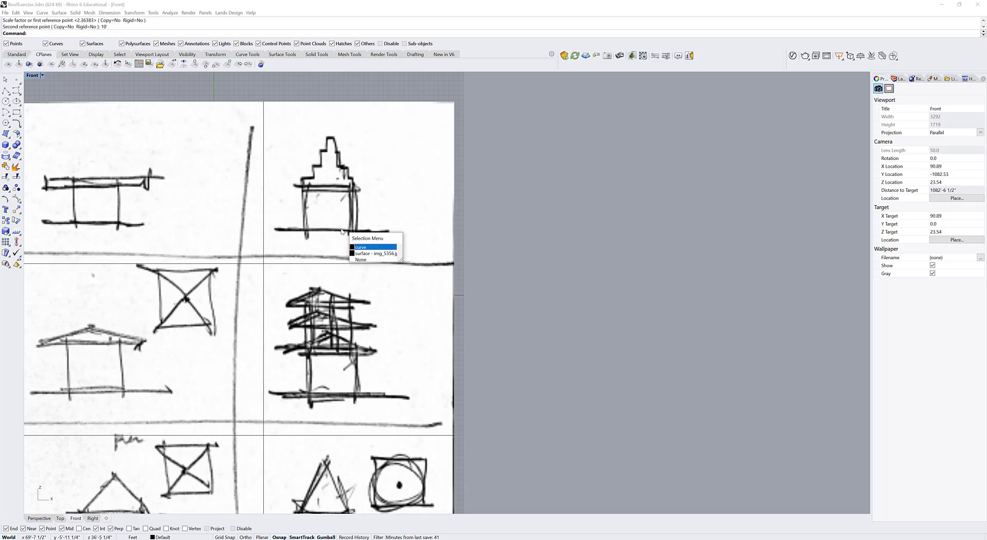
Measure the scaled base line of the stepped-roof house again to check its length.
{"action": "key", "text": "Return"}
{"action": "type", "text": "l"}
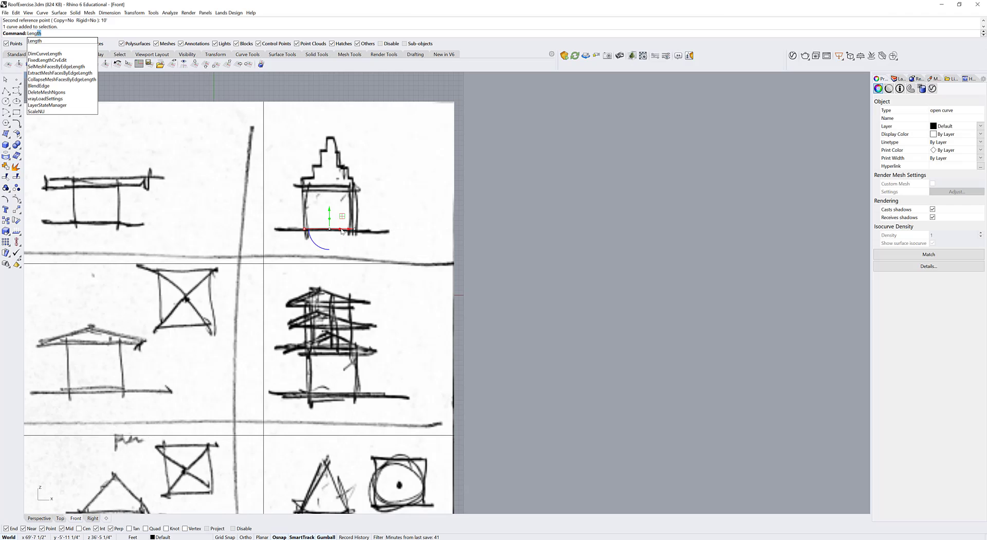
{"action": "key", "text": "Return"}
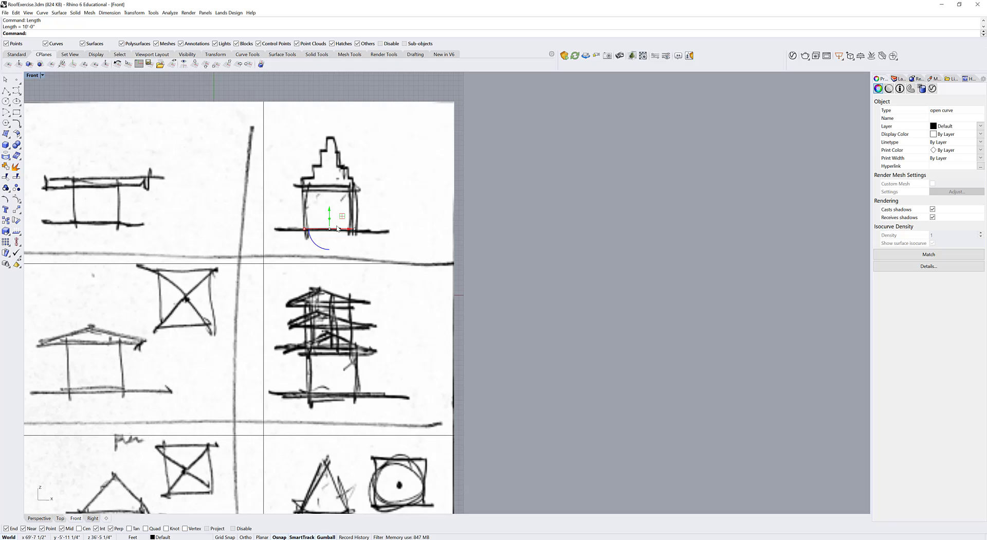
{"action": "left_click", "coordinate": [524, 282]}
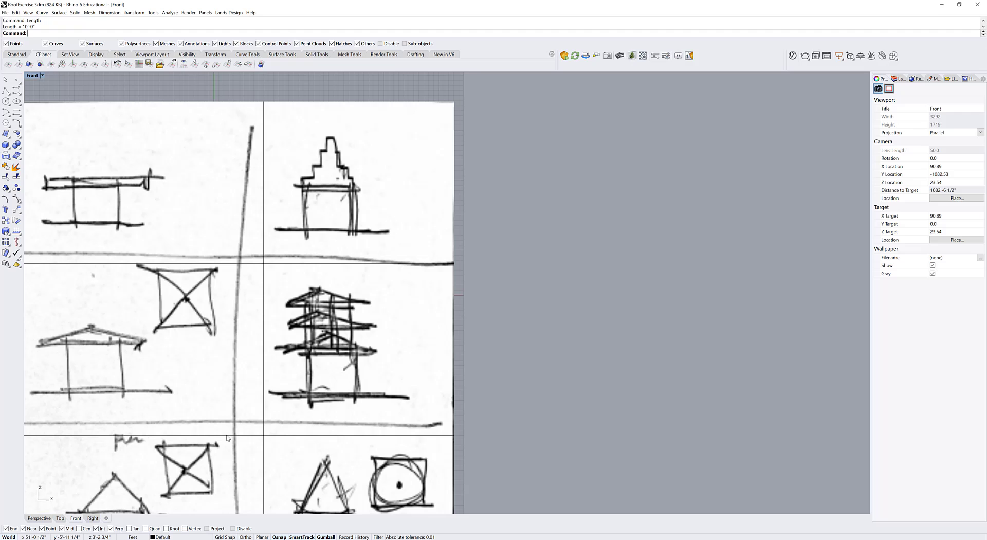
Copy the four sketch surfaces of the sheet's upper row horizontally to the empty space right of the sheet.
{"action": "scroll", "coordinate": [290, 267], "scroll_direction": "down", "scroll_amount": 3}
{"action": "scroll", "coordinate": [360, 257], "scroll_direction": "down", "scroll_amount": 3}
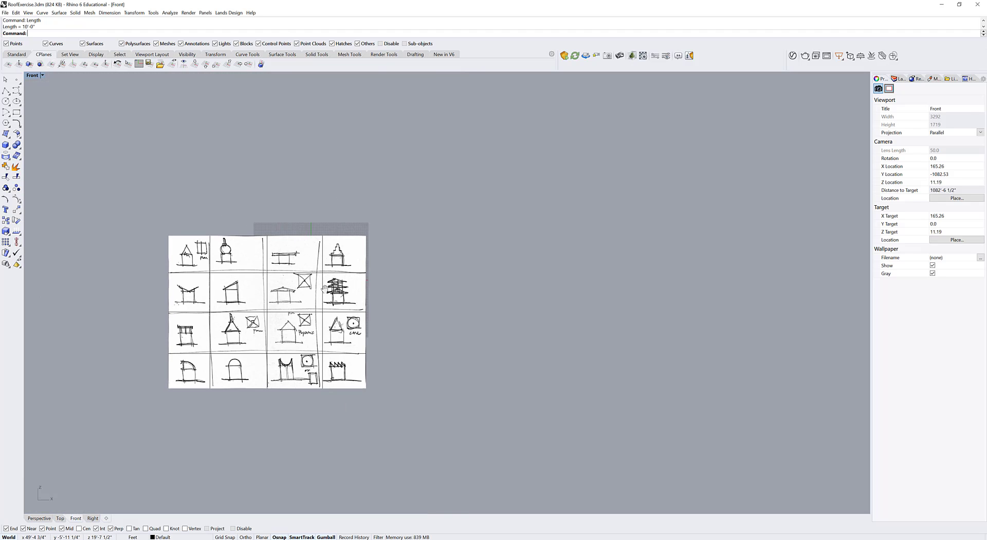
{"action": "scroll", "coordinate": [366, 234], "scroll_direction": "up", "scroll_amount": 1}
{"action": "scroll", "coordinate": [314, 289], "scroll_direction": "up", "scroll_amount": 2}
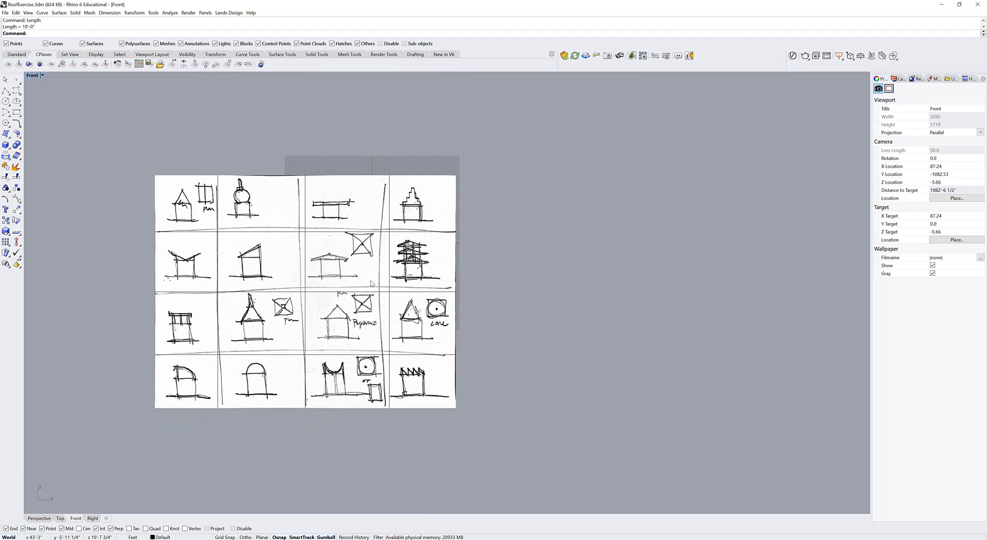
{"action": "scroll", "coordinate": [367, 364], "scroll_direction": "up", "scroll_amount": 3}
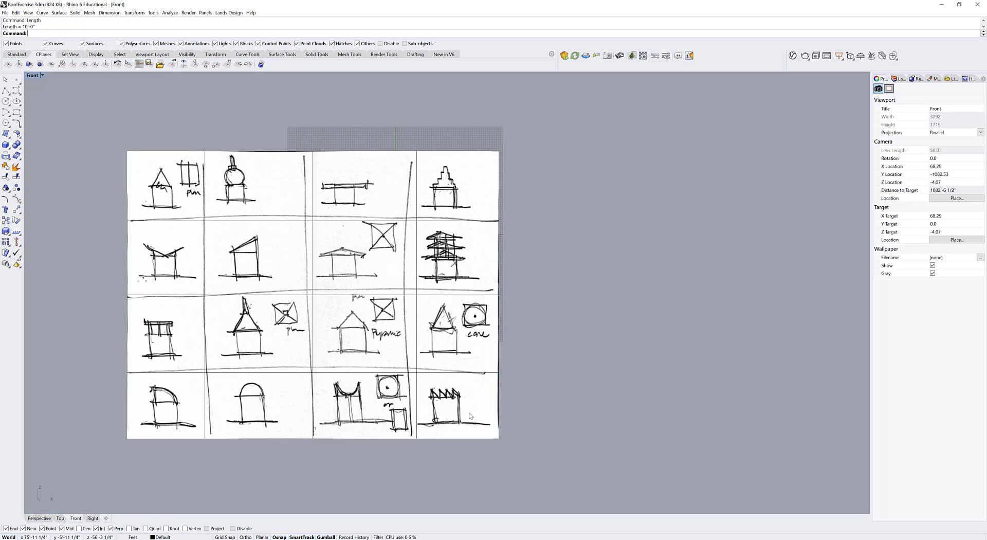
{"action": "left_click_drag", "start_coordinate": [518, 123], "coordinate": [124, 173]}
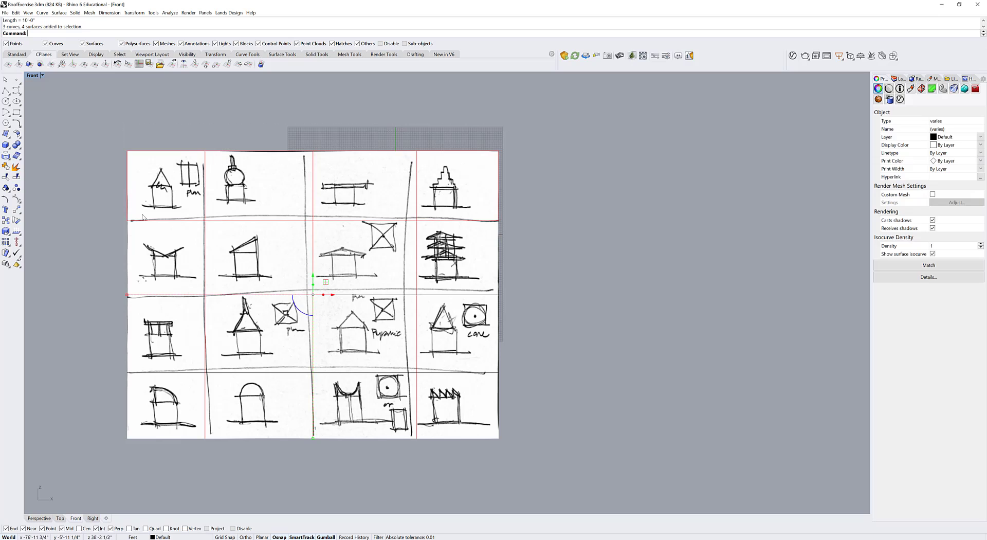
{"action": "left_click", "coordinate": [370, 200]}
{"action": "left_click", "coordinate": [463, 186], "text": "shift"}
{"action": "left_click", "coordinate": [265, 187], "text": "shift"}
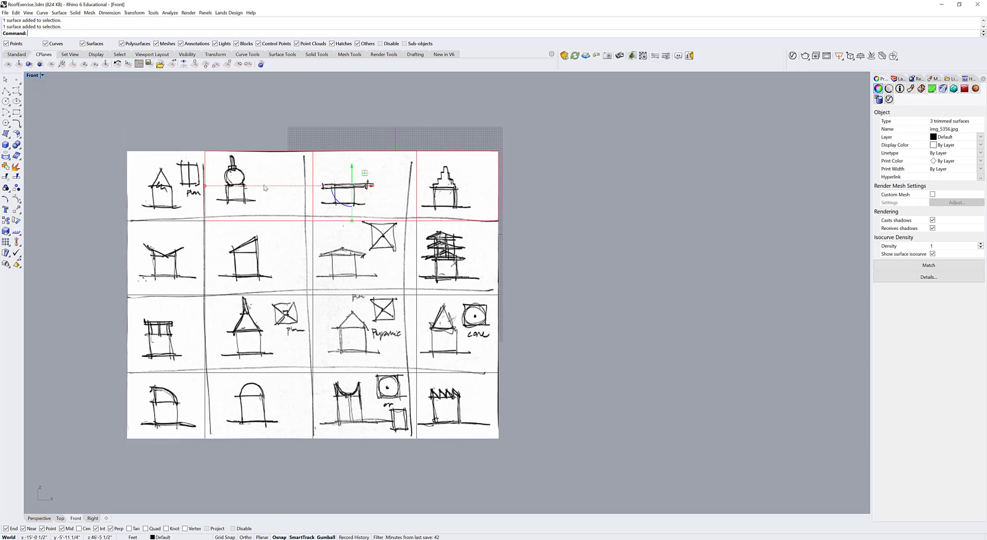
{"action": "left_click", "coordinate": [153, 188], "text": "shift"}
{"action": "scroll", "coordinate": [221, 258], "scroll_direction": "down", "scroll_amount": 4}
{"action": "right_click_drag", "start_coordinate": [344, 239], "coordinate": [211, 256]}
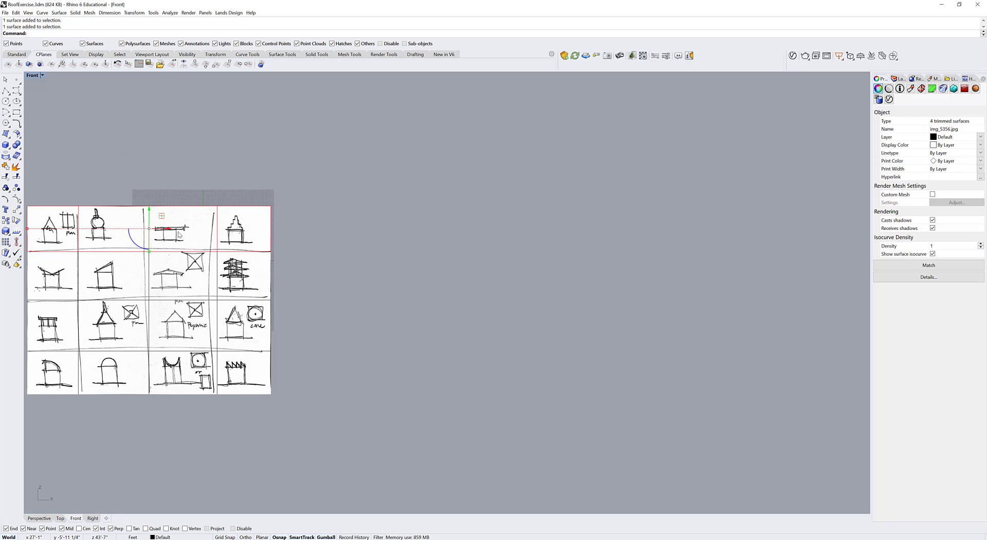
{"action": "left_click_drag", "start_coordinate": [169, 228], "coordinate": [559, 230], "text": "alt"}
{"action": "left_click", "coordinate": [548, 345]}
Spread the four copied sketches apart horizontally so that a gap separates each one from its neighbour.
{"action": "right_click_drag", "start_coordinate": [597, 305], "coordinate": [507, 342]}
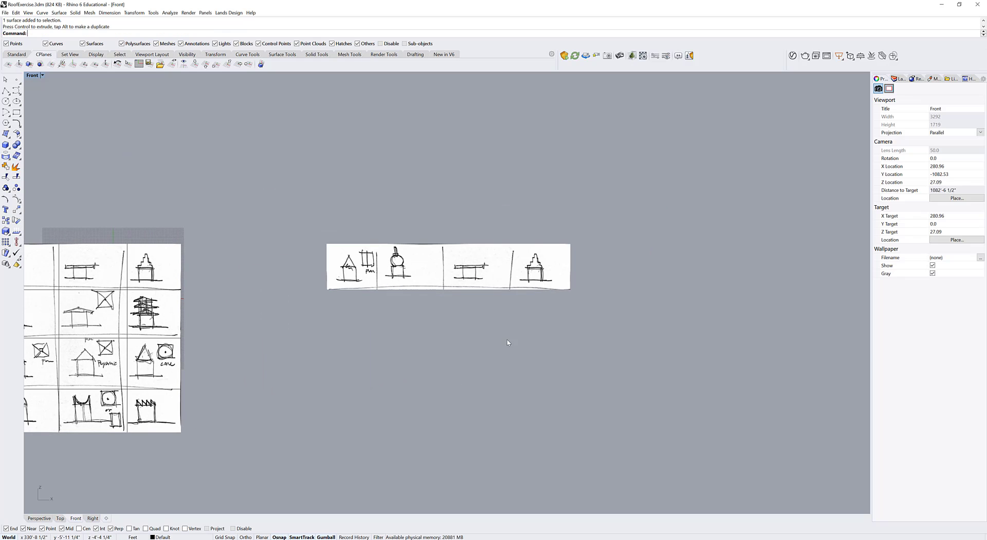
{"action": "left_click", "coordinate": [360, 265]}
{"action": "left_click_drag", "start_coordinate": [374, 267], "coordinate": [337, 268]}
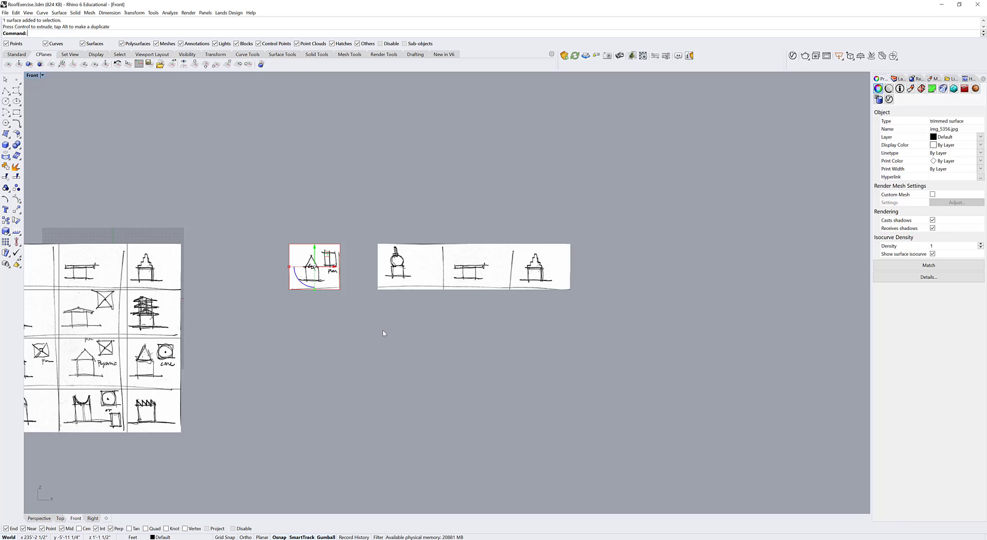
{"action": "left_click", "coordinate": [384, 333]}
{"action": "left_click", "coordinate": [476, 279]}
{"action": "left_click", "coordinate": [536, 275], "text": "shift"}
{"action": "left_click", "coordinate": [627, 341]}
{"action": "left_click_drag", "start_coordinate": [530, 267], "coordinate": [656, 267]}
{"action": "left_click", "coordinate": [617, 271]}
{"action": "left_click", "coordinate": [667, 344]}
Show the four-viewport layout and examine the separated sketches in the perspective view.
{"action": "right_click_drag", "start_coordinate": [670, 348], "coordinate": [609, 374]}
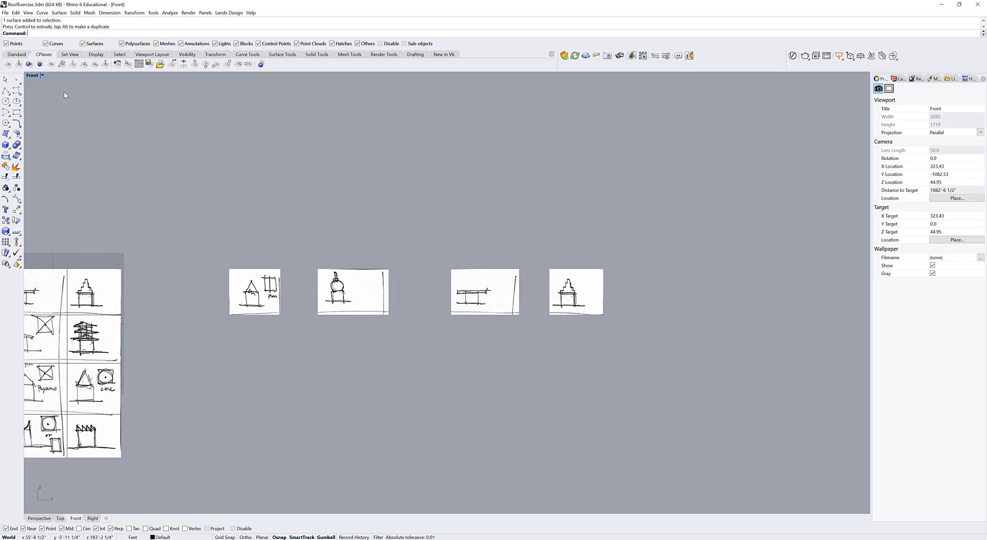
{"action": "double_click", "coordinate": [31, 76]}
{"action": "scroll", "coordinate": [653, 200], "scroll_direction": "down", "scroll_amount": 8}
{"action": "right_click_drag", "start_coordinate": [683, 203], "coordinate": [608, 185]}
{"action": "scroll", "coordinate": [518, 186], "scroll_direction": "up", "scroll_amount": 3}
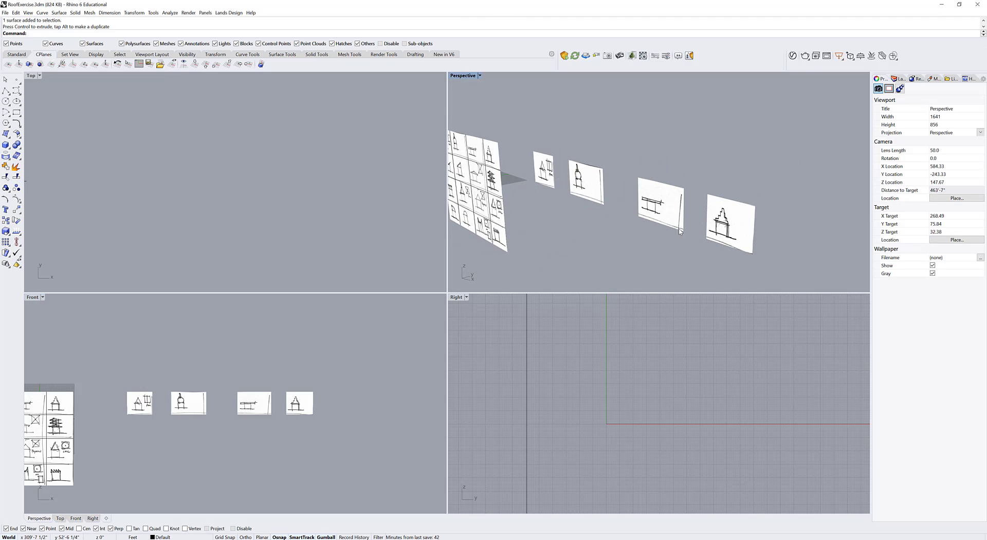
Start a box in the front view at the lower-left wall corner of the gable-roof house, with 10' length and 10' width.
{"action": "left_click", "coordinate": [363, 347]}
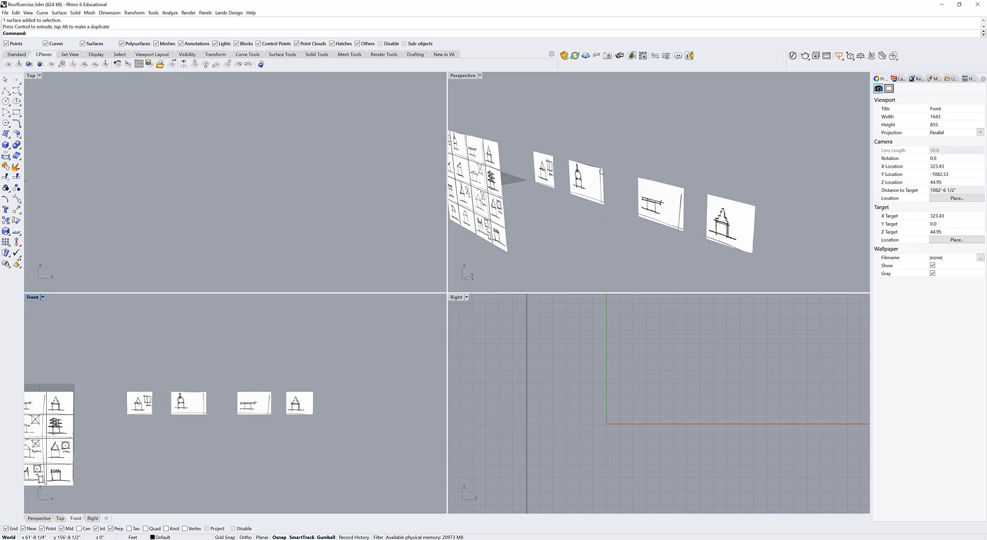
{"action": "double_click", "coordinate": [32, 297]}
{"action": "scroll", "coordinate": [277, 324], "scroll_direction": "up", "scroll_amount": 5}
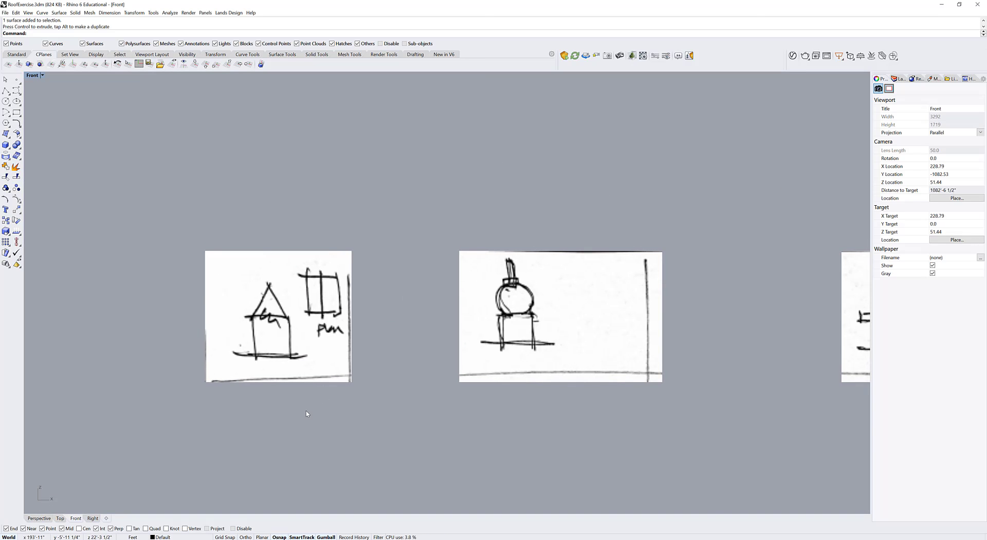
{"action": "type", "text": "box"}
{"action": "key", "text": "Return"}
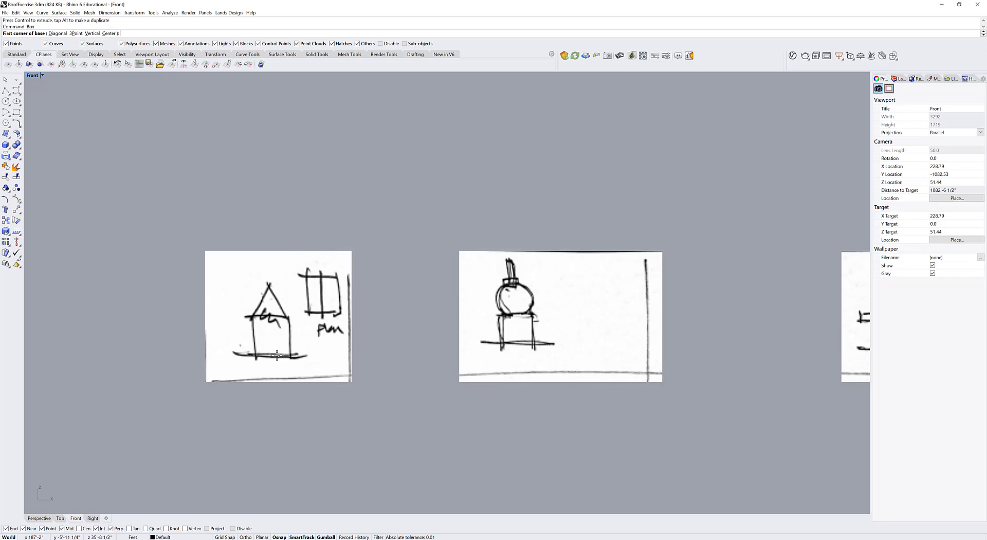
{"action": "left_click", "coordinate": [254, 354]}
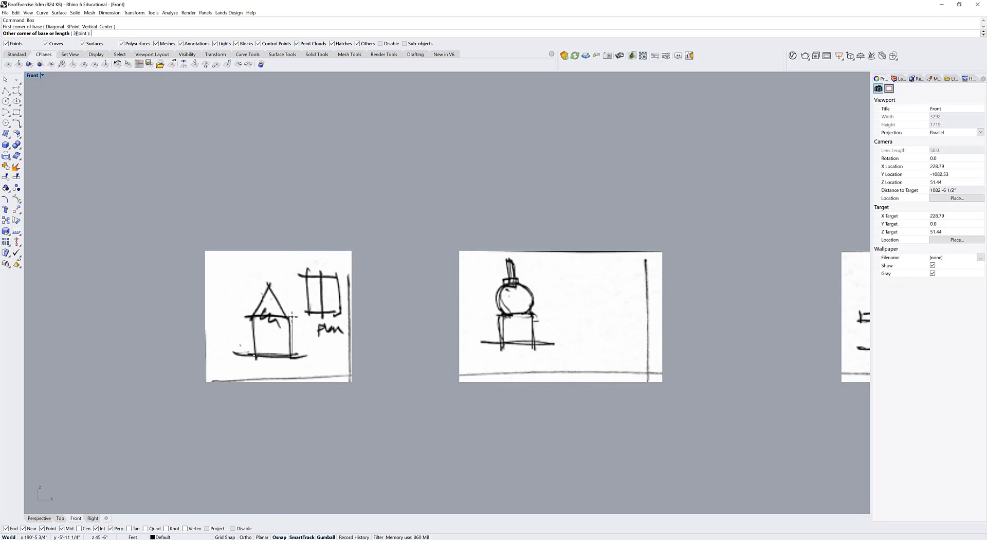
{"action": "type", "text": "10"}
{"action": "key", "text": "Return"}
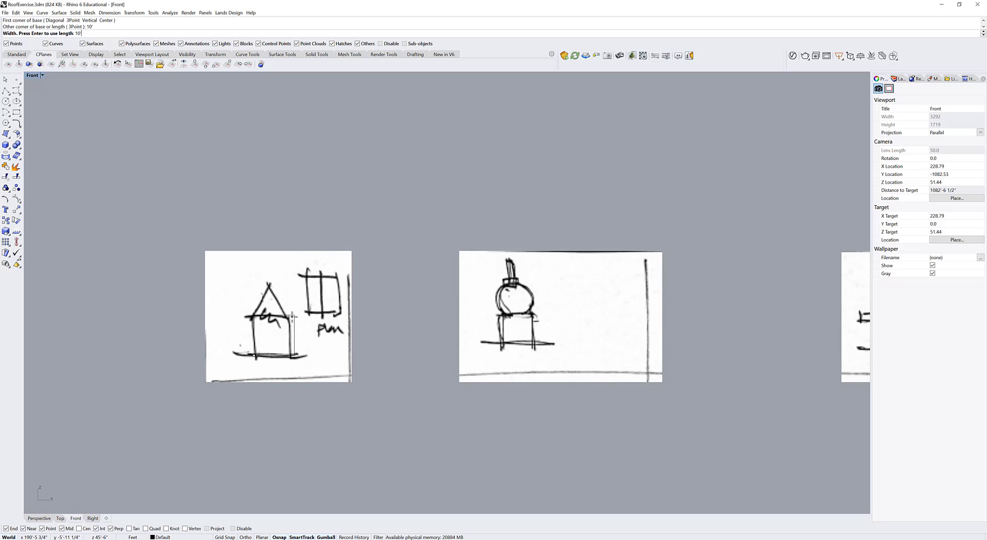
{"action": "key", "text": "Return"}
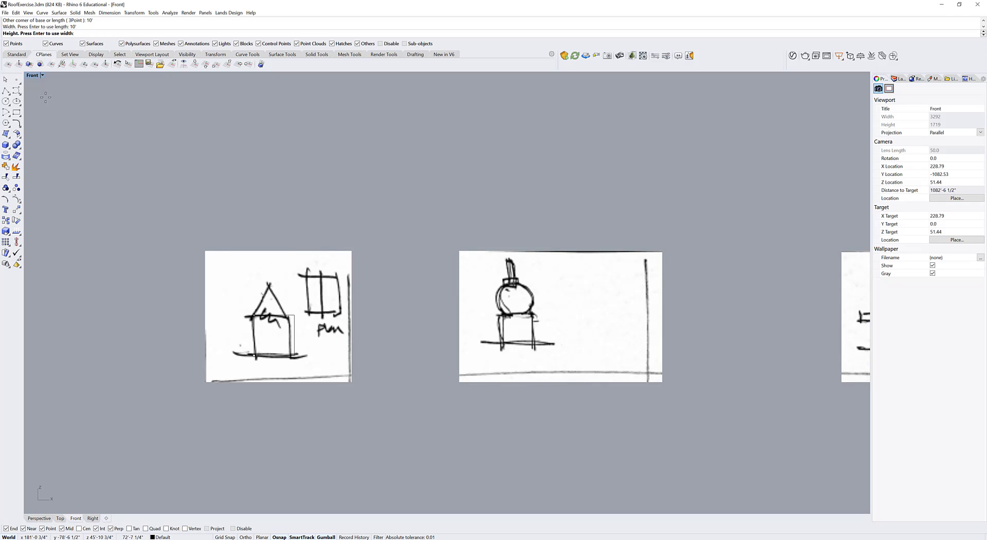
Finish the box in the perspective view with a height of 10' extending away from the gable-roof sketch.
{"action": "double_click", "coordinate": [32, 76]}
{"action": "left_click", "coordinate": [468, 77]}
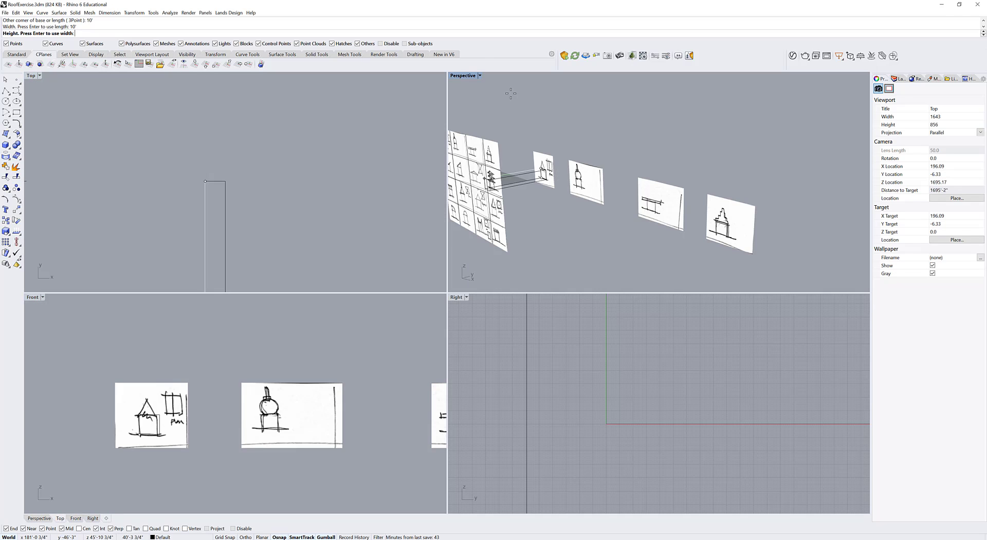
{"action": "double_click", "coordinate": [468, 77]}
{"action": "scroll", "coordinate": [379, 205], "scroll_direction": "up", "scroll_amount": 3}
{"action": "right_click_drag", "start_coordinate": [238, 249], "coordinate": [317, 335]}
{"action": "scroll", "coordinate": [317, 335], "scroll_direction": "up", "scroll_amount": 3}
{"action": "type", "text": "10"}
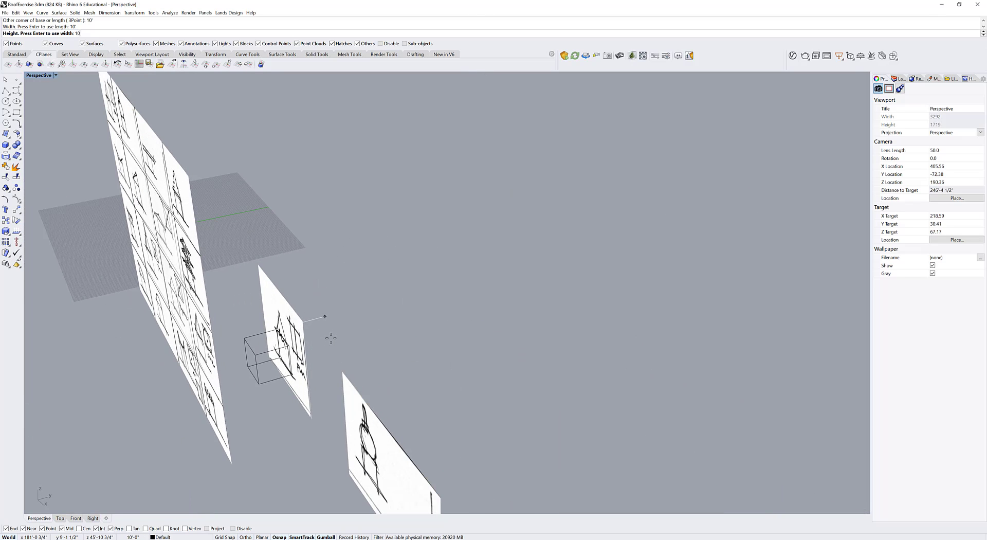
{"action": "key", "text": "Return"}
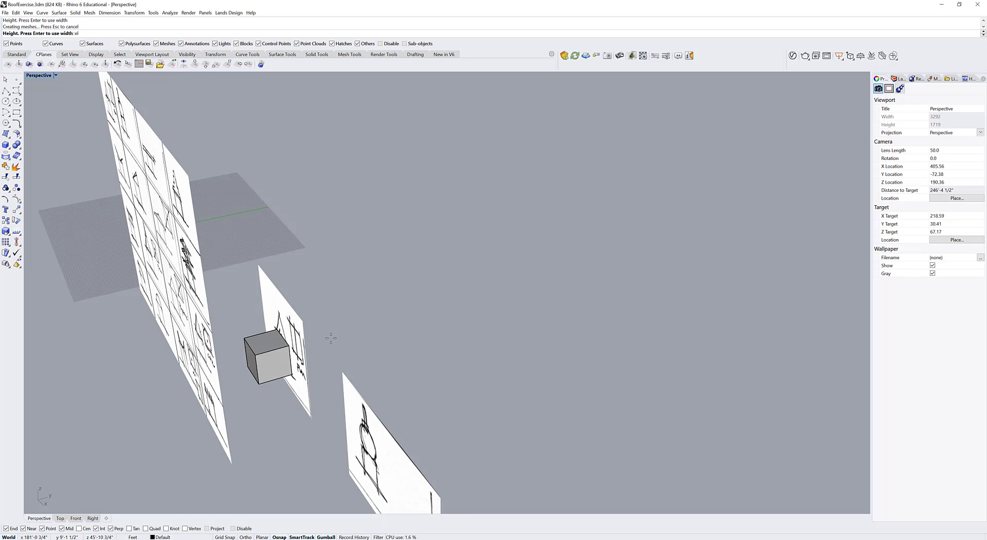
Copy the gable-roof house's cube along the row so one copy stands at each of the other three sketches.
{"action": "left_click", "coordinate": [273, 351]}
{"action": "right_click_drag", "start_coordinate": [273, 351], "coordinate": [411, 415]}
{"action": "left_click", "coordinate": [682, 411]}
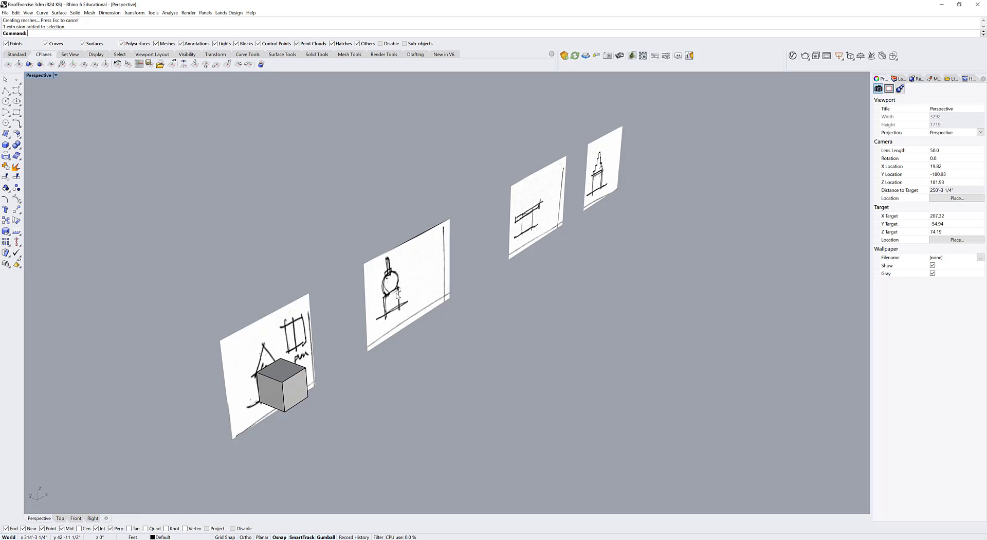
{"action": "left_click", "coordinate": [297, 374]}
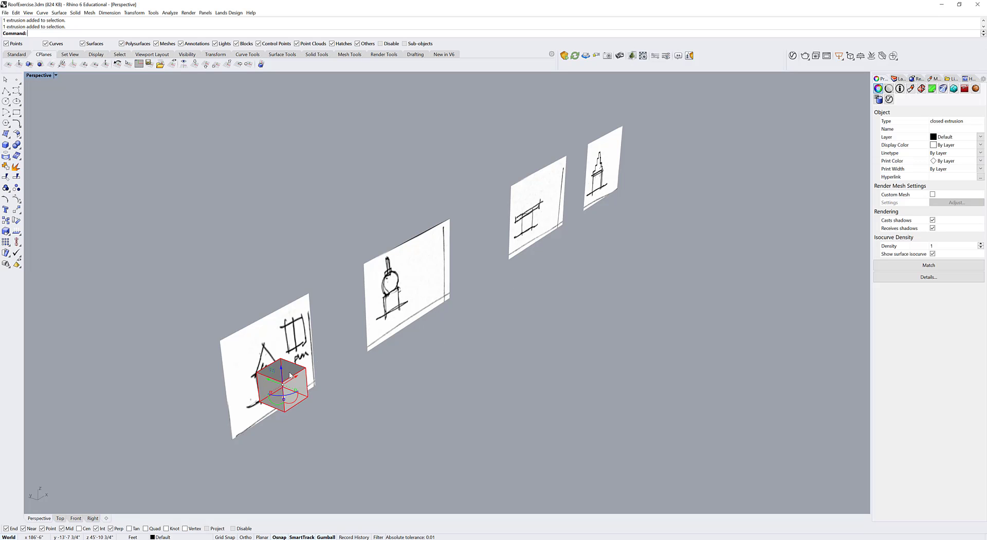
{"action": "type", "text": "Copy"}
{"action": "key", "text": "Return"}
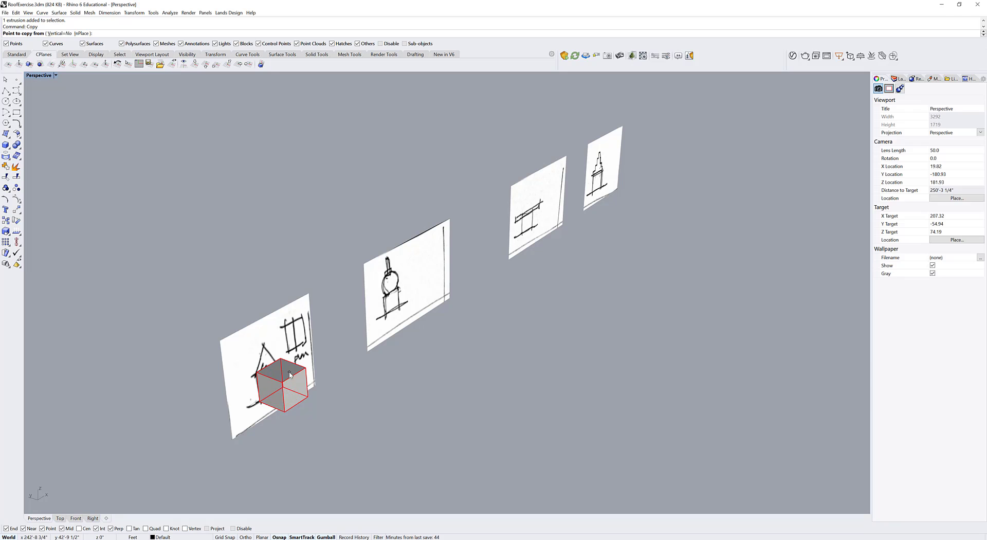
{"action": "left_click", "coordinate": [233, 440]}
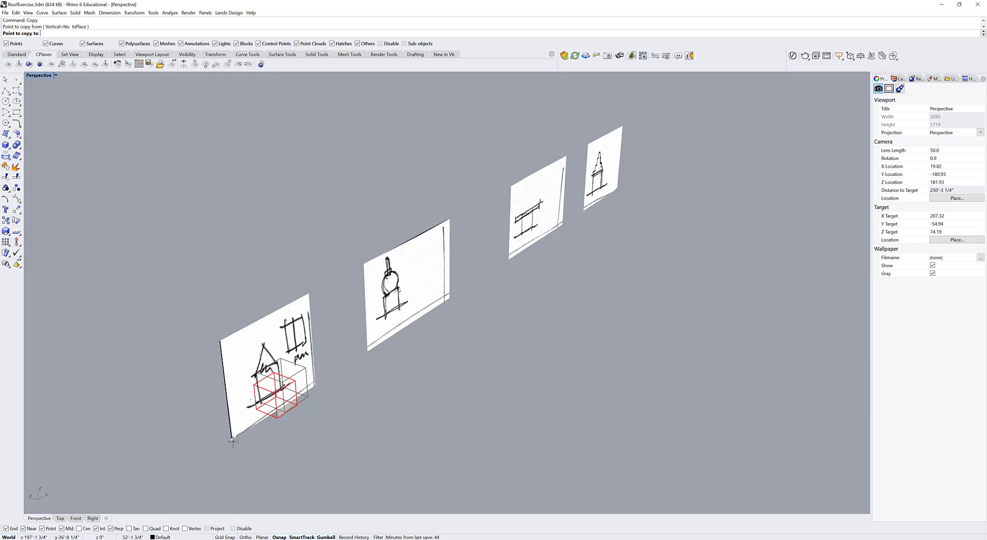
{"action": "left_click", "coordinate": [411, 327]}
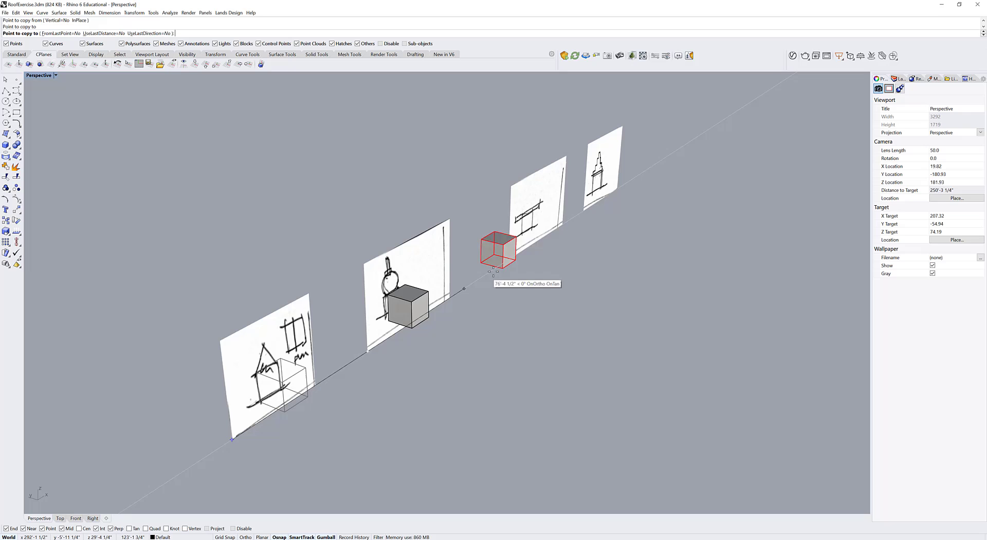
{"action": "left_click", "coordinate": [539, 241]}
{"action": "left_click", "coordinate": [609, 193]}
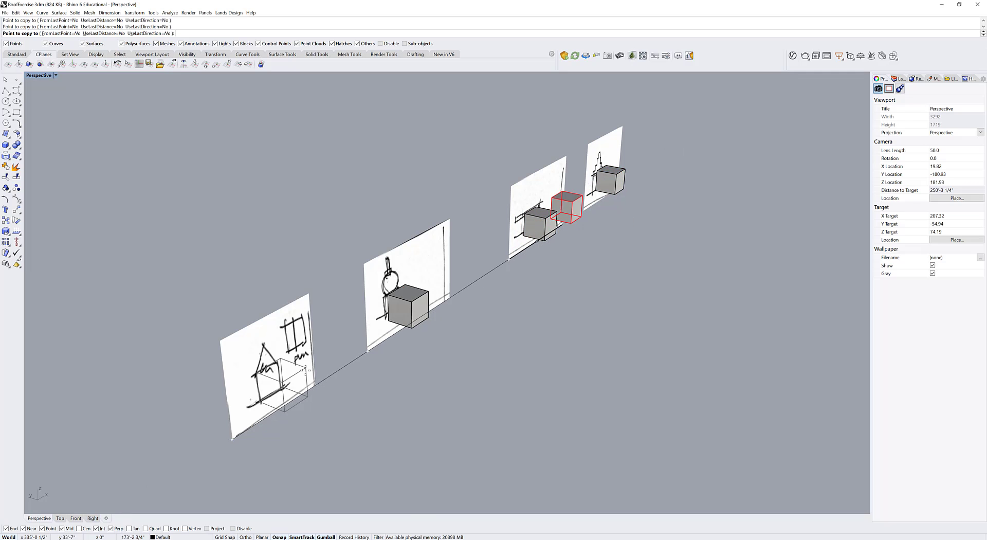
{"action": "key", "text": "Return"}
{"action": "left_click", "coordinate": [390, 447]}
Examine the four cubes against their sketches in the perspective view, including a close look at the gable-roof house's cube.
{"action": "right_click_drag", "start_coordinate": [608, 229], "coordinate": [536, 229]}
{"action": "scroll", "coordinate": [463, 311], "scroll_direction": "down", "scroll_amount": 2}
{"action": "left_click", "coordinate": [454, 317]}
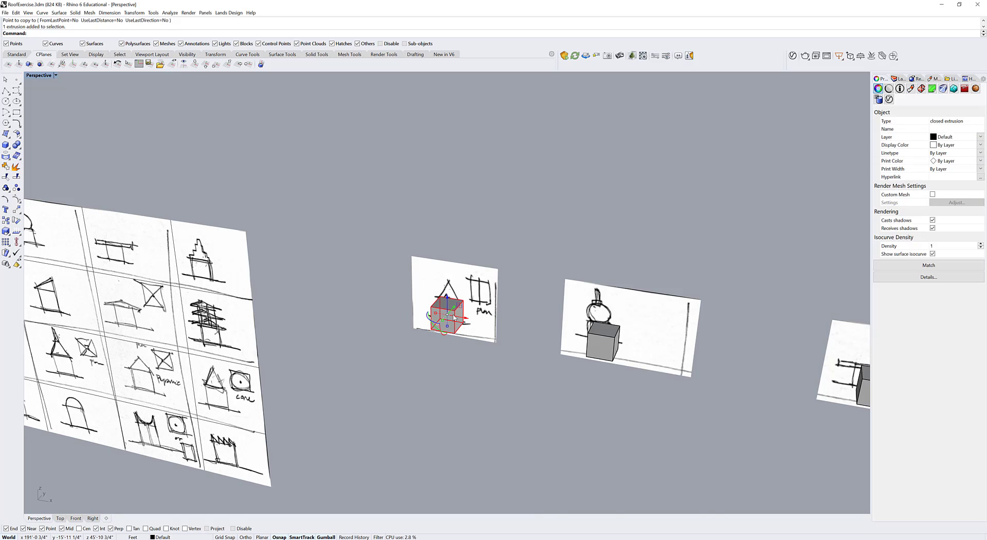
{"action": "type", "text": "z"}
{"action": "key", "text": "Return"}
{"action": "type", "text": "s"}
{"action": "key", "text": "Return"}
{"action": "scroll", "coordinate": [455, 317], "scroll_direction": "down", "scroll_amount": 8}
{"action": "right_click_drag", "start_coordinate": [492, 315], "coordinate": [282, 295], "text": "shift"}
{"action": "left_click", "coordinate": [482, 354]}
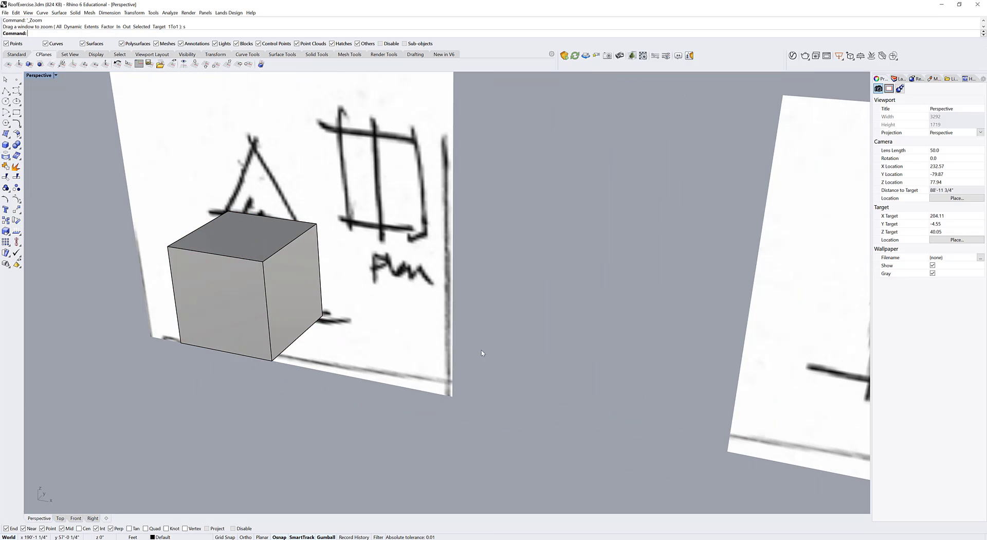
{"action": "scroll", "coordinate": [482, 354], "scroll_direction": "down", "scroll_amount": 8}
{"action": "mouse_move", "coordinate": [597, 361]}
{"action": "right_mouse_down", "text": "shift"}
{"action": "mouse_move", "coordinate": [370, 341]}
{"action": "mouse_move", "coordinate": [326, 327]}
{"action": "mouse_move", "coordinate": [448, 294]}
{"action": "right_mouse_up", "text": "shift"}
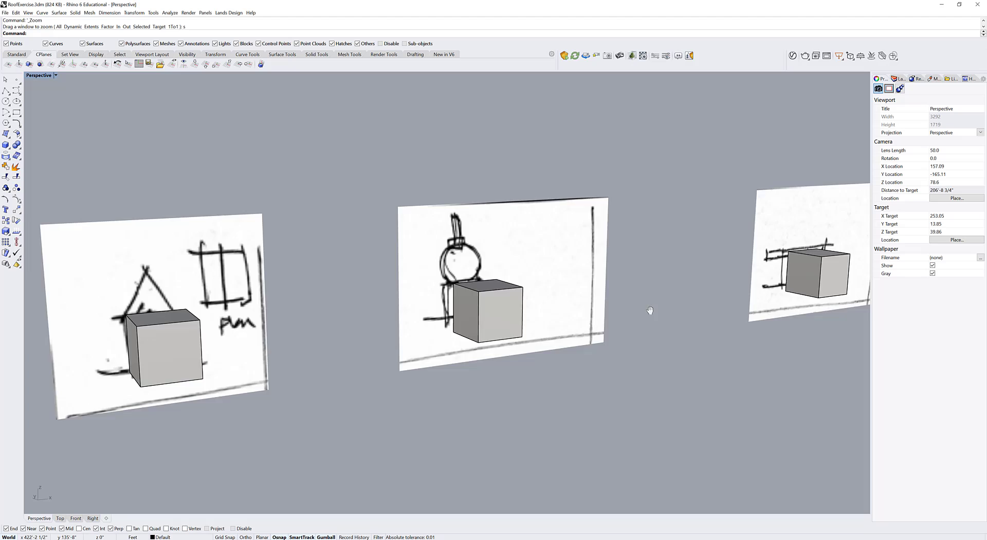
{"action": "mouse_move", "coordinate": [650, 310]}
{"action": "right_mouse_down"}
{"action": "mouse_move", "coordinate": [628, 326]}
{"action": "mouse_move", "coordinate": [504, 329]}
{"action": "right_mouse_up"}
{"action": "right_click_drag", "start_coordinate": [632, 334], "coordinate": [630, 329]}
In the front view, move the dome-roof house's cube slightly left to line up with the walls drawn in its sketch.
{"action": "double_click", "coordinate": [42, 77]}
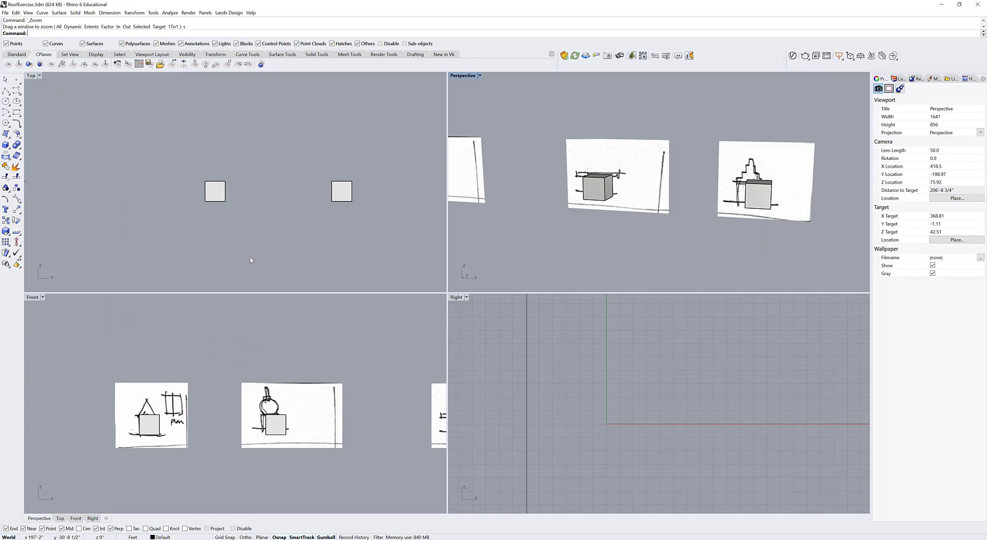
{"action": "double_click", "coordinate": [31, 297]}
{"action": "scroll", "coordinate": [294, 297], "scroll_direction": "down", "scroll_amount": 4}
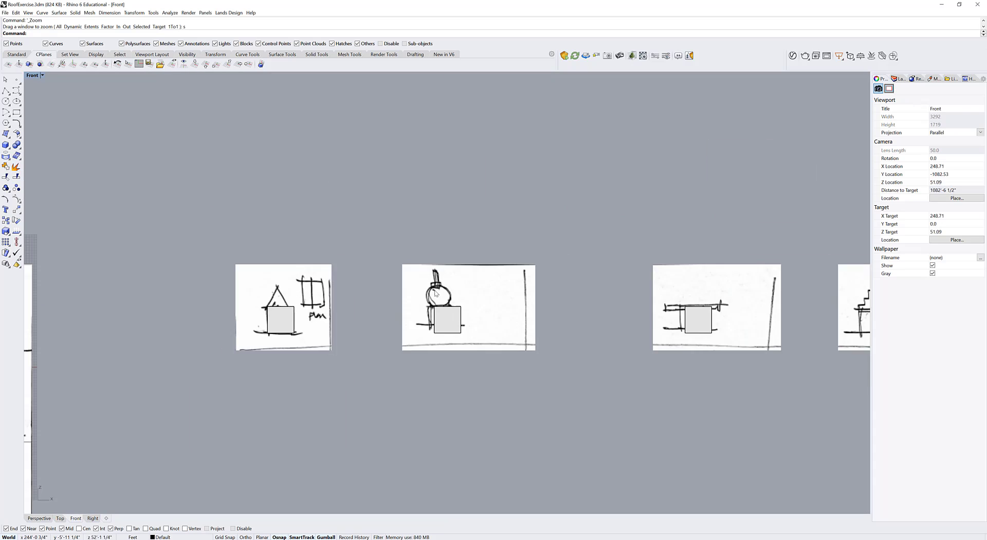
{"action": "right_click_drag", "start_coordinate": [446, 313], "coordinate": [378, 313]}
{"action": "scroll", "coordinate": [378, 314], "scroll_direction": "up", "scroll_amount": 2}
{"action": "left_click", "coordinate": [382, 321]}
{"action": "left_click_drag", "start_coordinate": [397, 328], "coordinate": [390, 328]}
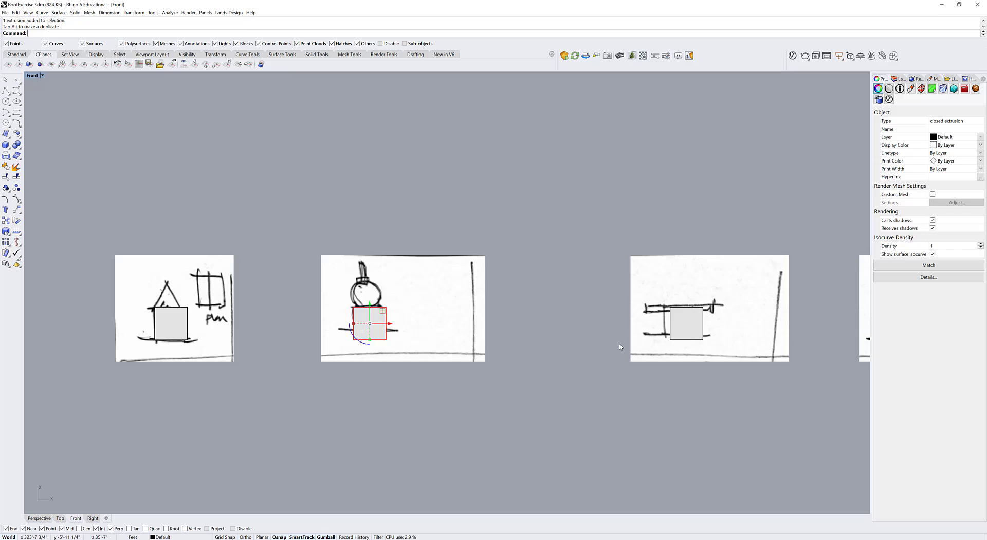
Move the cubes of the flat-roof and stepped-roof houses left to line up with the walls in their sketches.
{"action": "scroll", "coordinate": [626, 356], "scroll_direction": "down", "scroll_amount": 2}
{"action": "right_click_drag", "start_coordinate": [646, 375], "coordinate": [330, 377]}
{"action": "key", "text": "Escape"}
{"action": "scroll", "coordinate": [332, 337], "scroll_direction": "up", "scroll_amount": 4}
{"action": "left_click", "coordinate": [372, 334]}
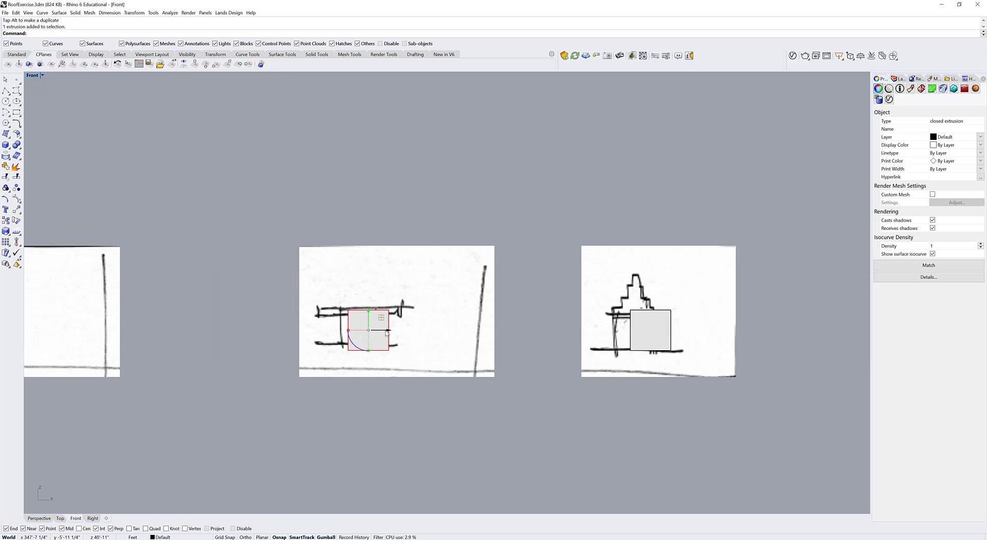
{"action": "left_click_drag", "start_coordinate": [387, 333], "coordinate": [376, 333]}
{"action": "left_click", "coordinate": [652, 330]}
{"action": "left_click_drag", "start_coordinate": [670, 333], "coordinate": [653, 331]}
Nudge the stepped-roof sketch upward to match its roof base with the top of the cube.
{"action": "left_click", "coordinate": [700, 316]}
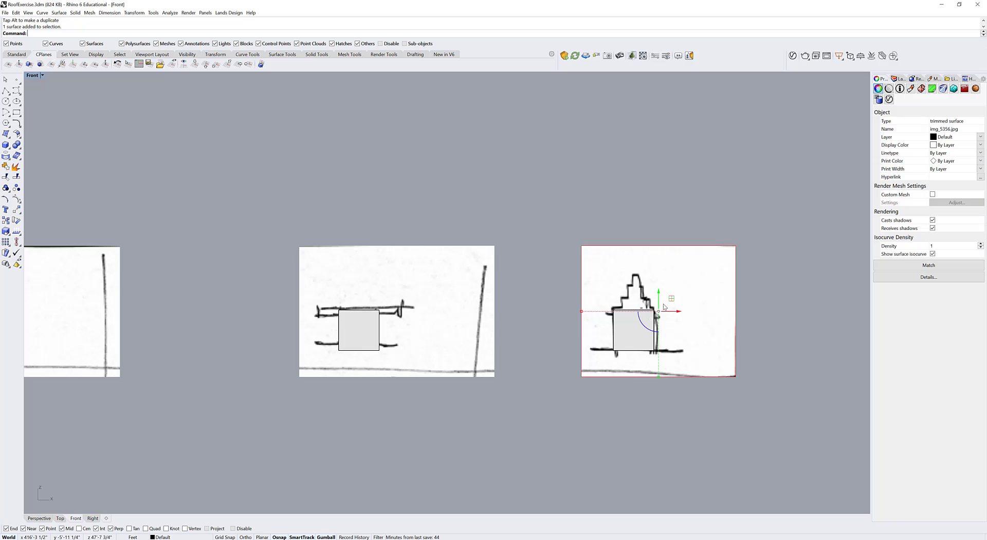
{"action": "scroll", "coordinate": [670, 308], "scroll_direction": "up", "scroll_amount": 1}
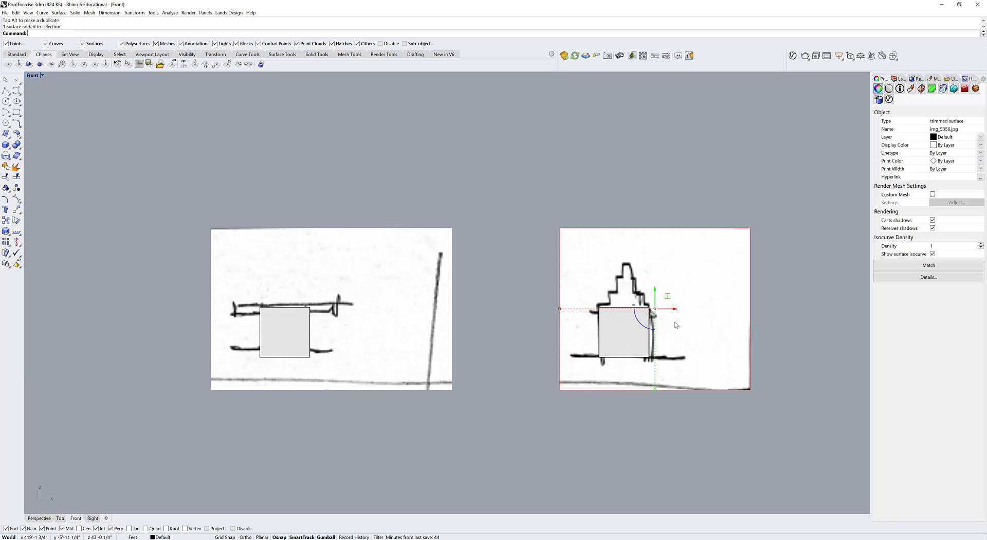
{"action": "scroll", "coordinate": [670, 315], "scroll_direction": "up", "scroll_amount": 2}
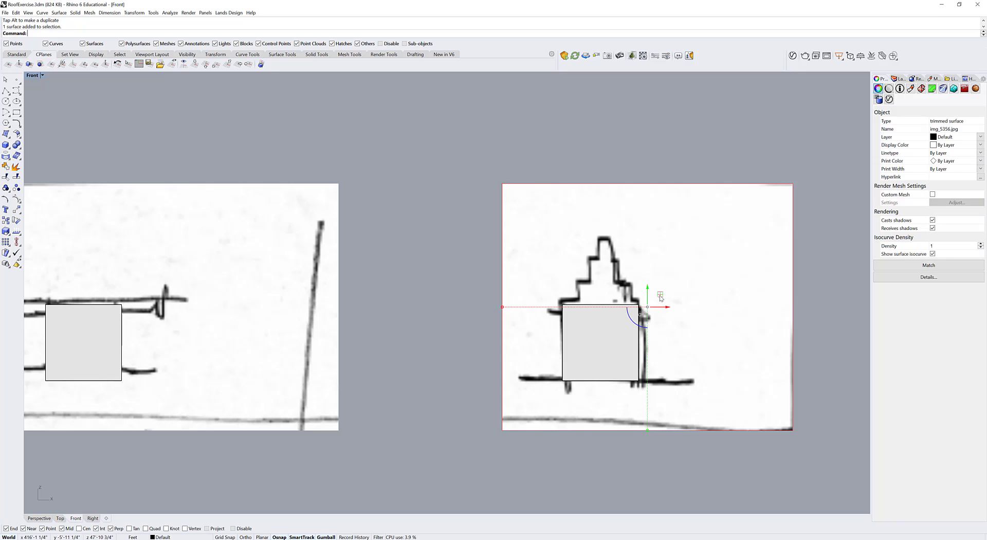
{"action": "mouse_move", "coordinate": [660, 297]}
{"action": "left_mouse_down"}
{"action": "mouse_move", "coordinate": [658, 283]}
{"action": "mouse_move", "coordinate": [651, 288]}
{"action": "mouse_move", "coordinate": [660, 291]}
{"action": "left_mouse_up"}
Move the flat-roof sketch up and slightly right to place its roof at the top edge of the cube.
{"action": "scroll", "coordinate": [278, 315], "scroll_direction": "down", "scroll_amount": 2}
{"action": "mouse_move", "coordinate": [253, 317]}
{"action": "right_mouse_down"}
{"action": "mouse_move", "coordinate": [513, 316]}
{"action": "mouse_move", "coordinate": [578, 294]}
{"action": "right_mouse_up"}
{"action": "left_click", "coordinate": [496, 306]}
{"action": "scroll", "coordinate": [478, 301], "scroll_direction": "up", "scroll_amount": 4}
{"action": "scroll", "coordinate": [577, 294], "scroll_direction": "up", "scroll_amount": 2}
{"action": "mouse_move", "coordinate": [546, 295]}
{"action": "left_mouse_down"}
{"action": "mouse_move", "coordinate": [529, 275]}
{"action": "mouse_move", "coordinate": [507, 292]}
{"action": "mouse_move", "coordinate": [551, 289]}
{"action": "mouse_move", "coordinate": [554, 275]}
{"action": "left_mouse_up"}
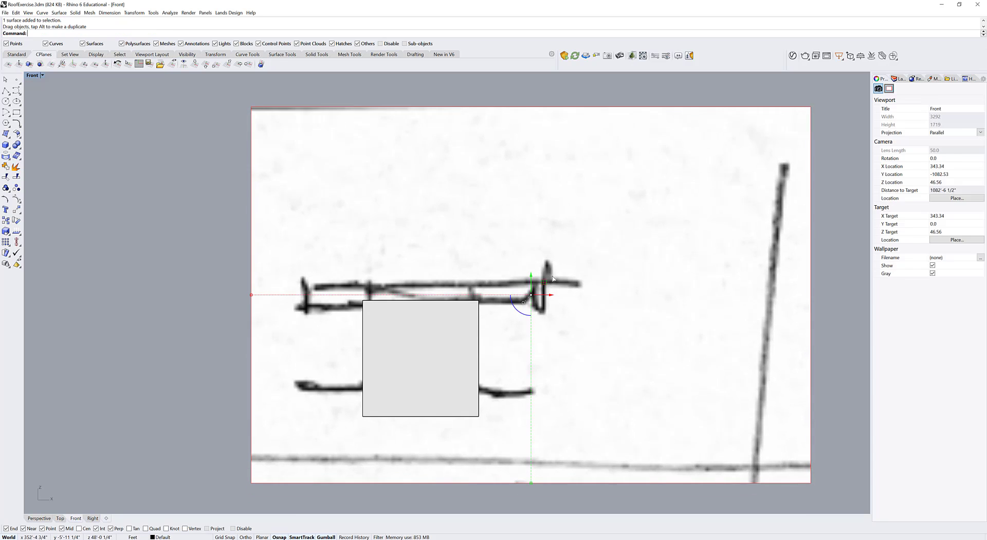
Nudge the dome-roof sketch slightly right and down to seat the dome's base on top of the cube.
{"action": "scroll", "coordinate": [523, 282], "scroll_direction": "down", "scroll_amount": 4}
{"action": "right_click_drag", "start_coordinate": [276, 307], "coordinate": [693, 304]}
{"action": "scroll", "coordinate": [437, 304], "scroll_direction": "down", "scroll_amount": 2}
{"action": "right_click_drag", "start_coordinate": [293, 281], "coordinate": [533, 291]}
{"action": "left_click", "coordinate": [533, 291]}
{"action": "scroll", "coordinate": [530, 291], "scroll_direction": "up", "scroll_amount": 2}
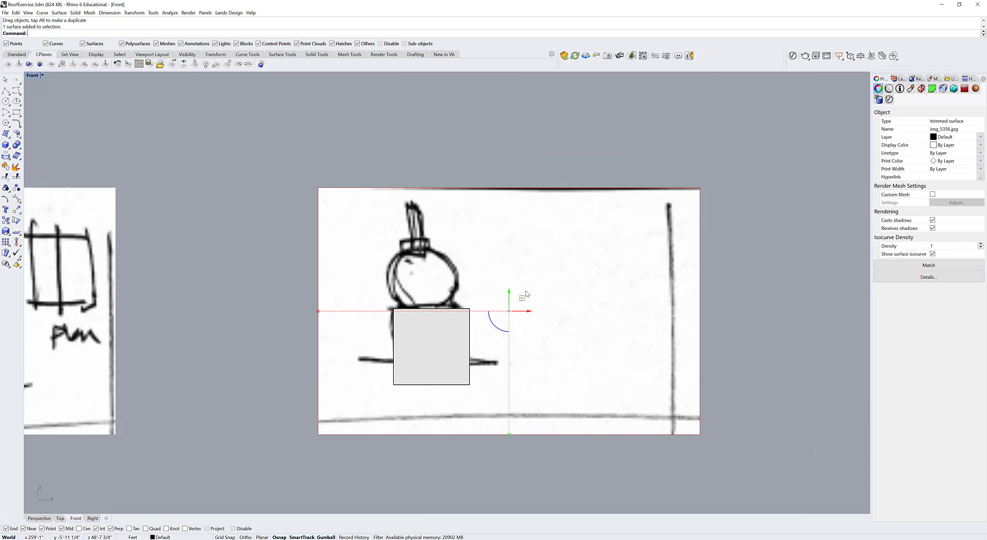
{"action": "left_click_drag", "start_coordinate": [523, 299], "coordinate": [526, 302]}
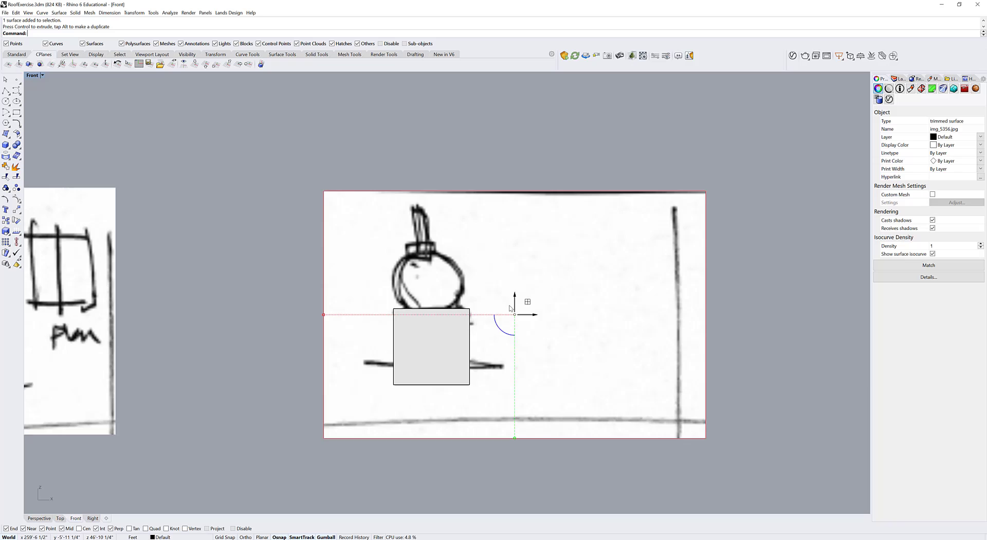
Nudge the gable-roof sketch right and slightly up to center its roof over the cube.
{"action": "scroll", "coordinate": [510, 308], "scroll_direction": "down", "scroll_amount": 4}
{"action": "right_click_drag", "start_coordinate": [349, 345], "coordinate": [481, 339]}
{"action": "left_click", "coordinate": [480, 338]}
{"action": "left_click", "coordinate": [321, 298]}
{"action": "scroll", "coordinate": [315, 294], "scroll_direction": "up", "scroll_amount": 2}
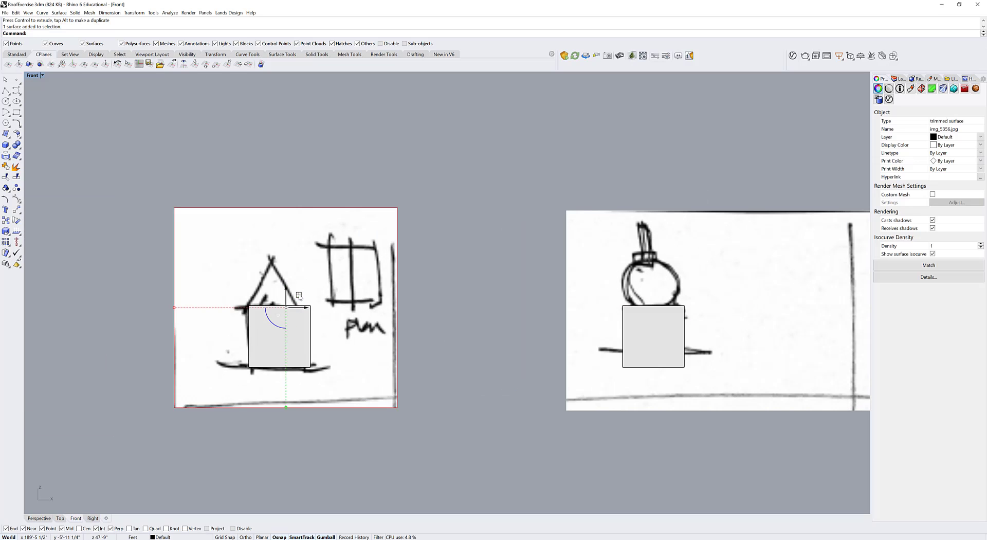
{"action": "left_click_drag", "start_coordinate": [298, 296], "coordinate": [306, 293]}
{"action": "left_click", "coordinate": [457, 307]}
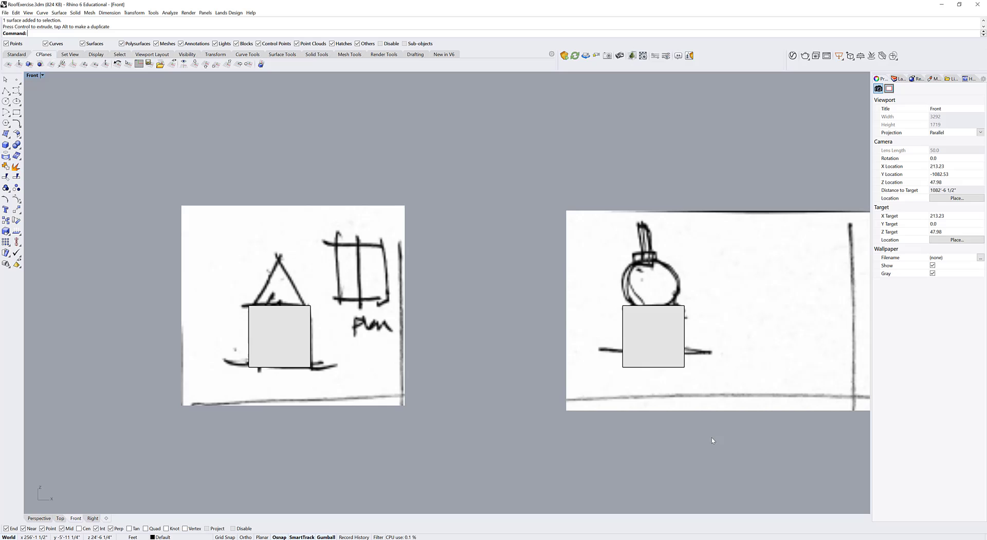
{"action": "left_click", "coordinate": [375, 218]}
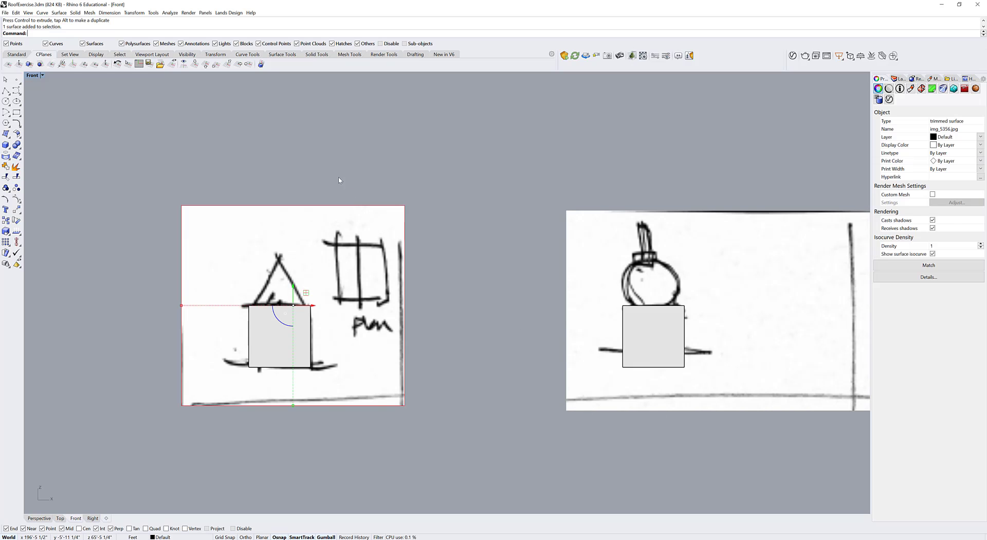
{"action": "left_click", "coordinate": [339, 177]}
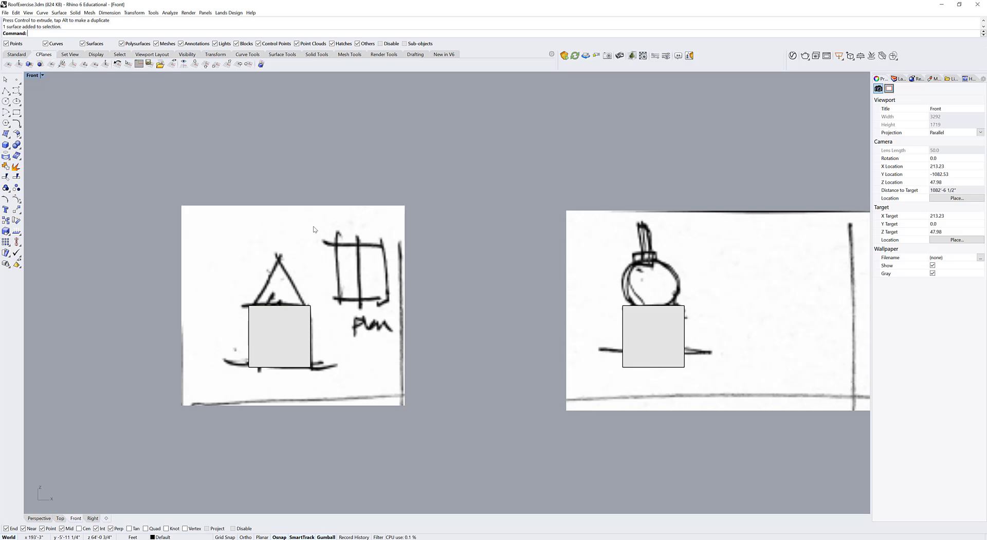
Set the construction plane to the gable-roof cube's front face, with origin at its lower-left corner and X along the bottom edge.
{"action": "left_click", "coordinate": [39, 65]}
{"action": "left_click", "coordinate": [267, 326]}
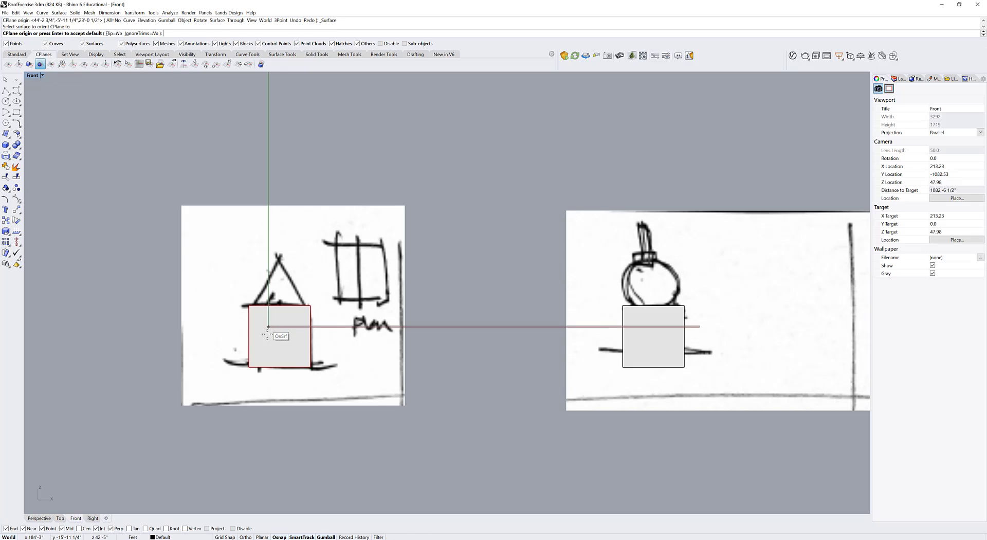
{"action": "left_click", "coordinate": [249, 366]}
{"action": "left_click", "coordinate": [278, 367]}
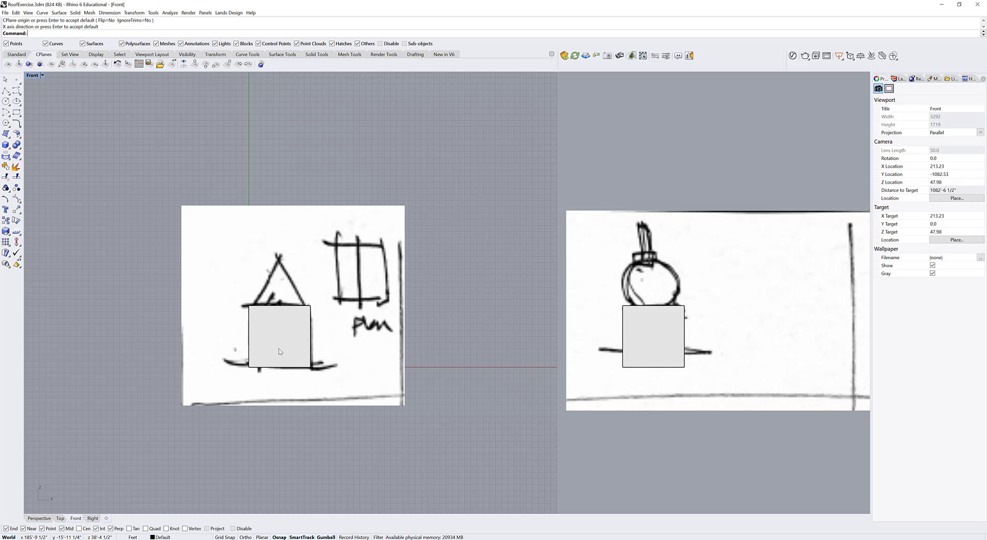
Draw a line from the front face's upper-left corner to the top edge's midpoint, and a 7' vertical line up from that midpoint.
{"action": "type", "text": "line"}
{"action": "key", "text": "Return"}
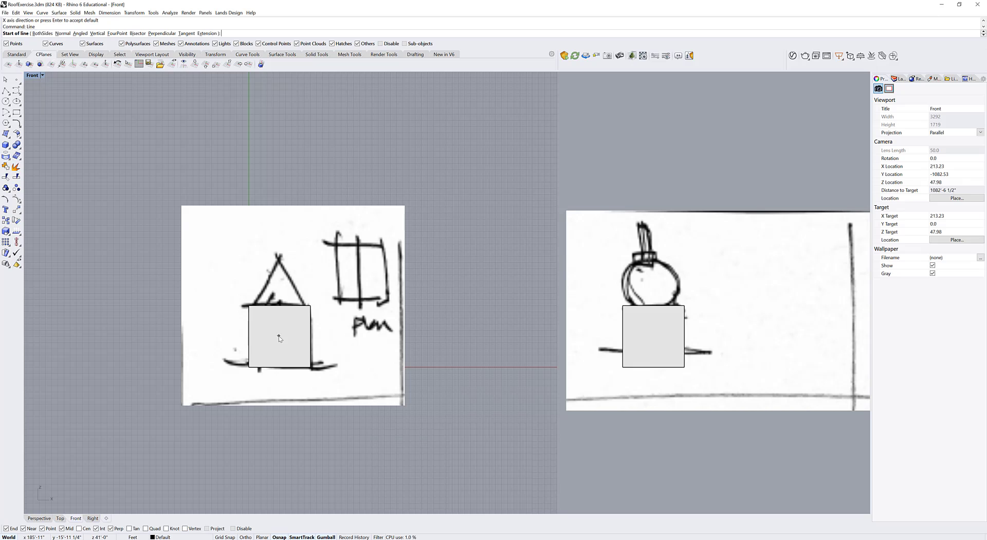
{"action": "left_click", "coordinate": [249, 305]}
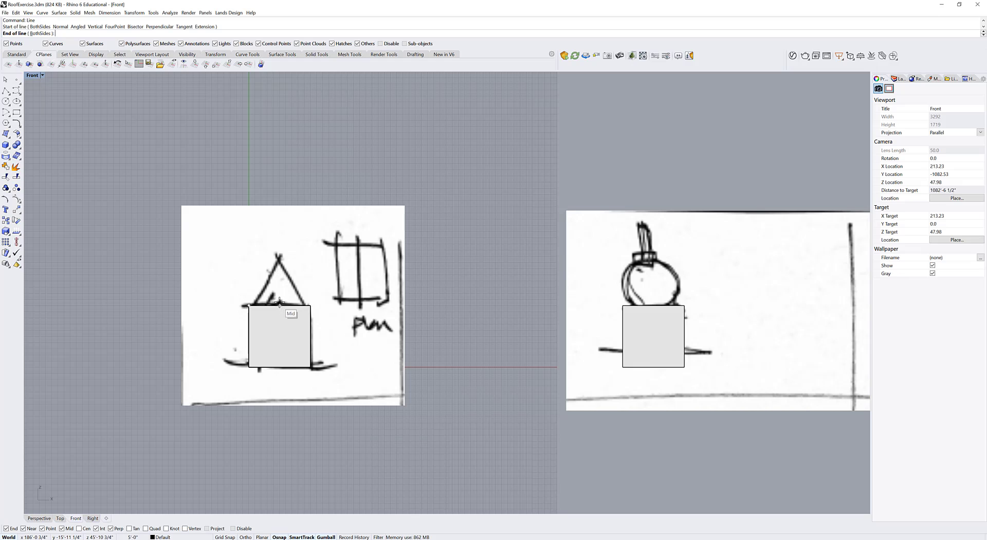
{"action": "left_click", "coordinate": [279, 261]}
{"action": "key", "text": "Return"}
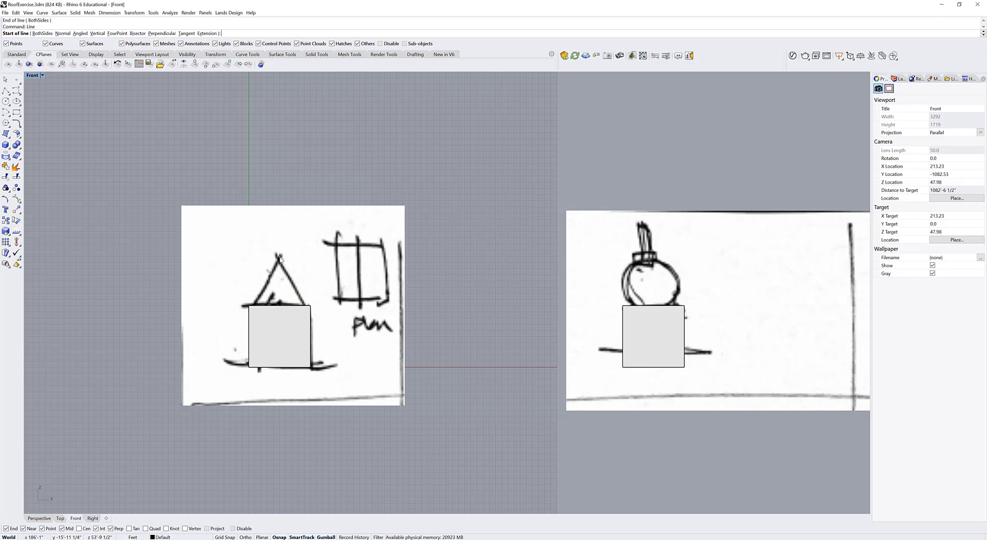
{"action": "left_click", "coordinate": [280, 305]}
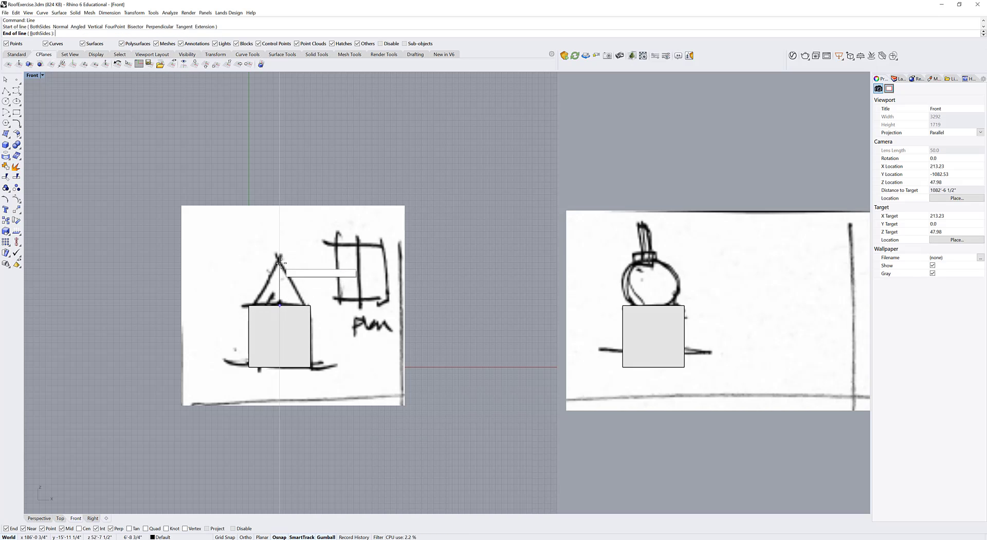
{"action": "type", "text": "7'"}
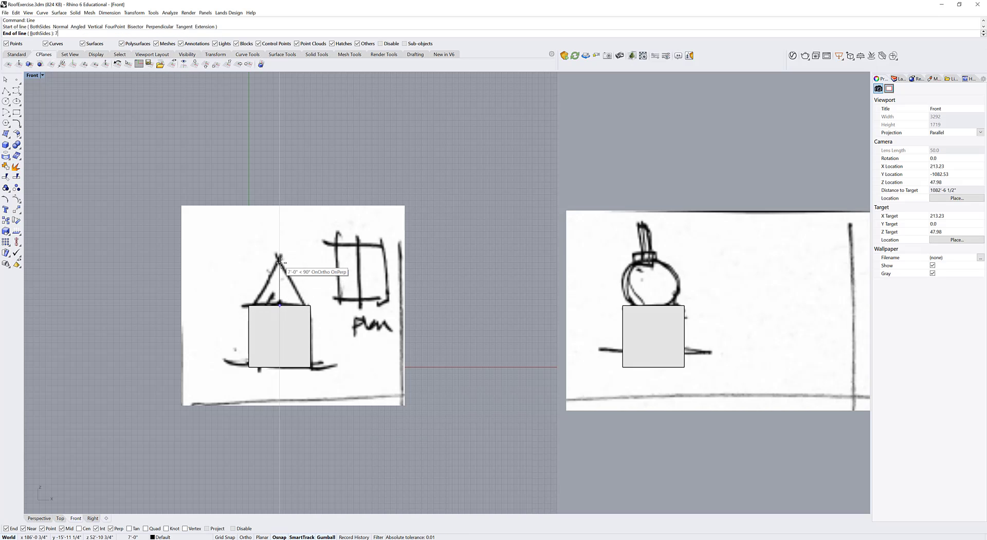
{"action": "key", "text": "Return"}
Draw the gable's sloping lines between the top of the 7' vertical line and the front face's upper corners.
{"action": "key", "text": "Return"}
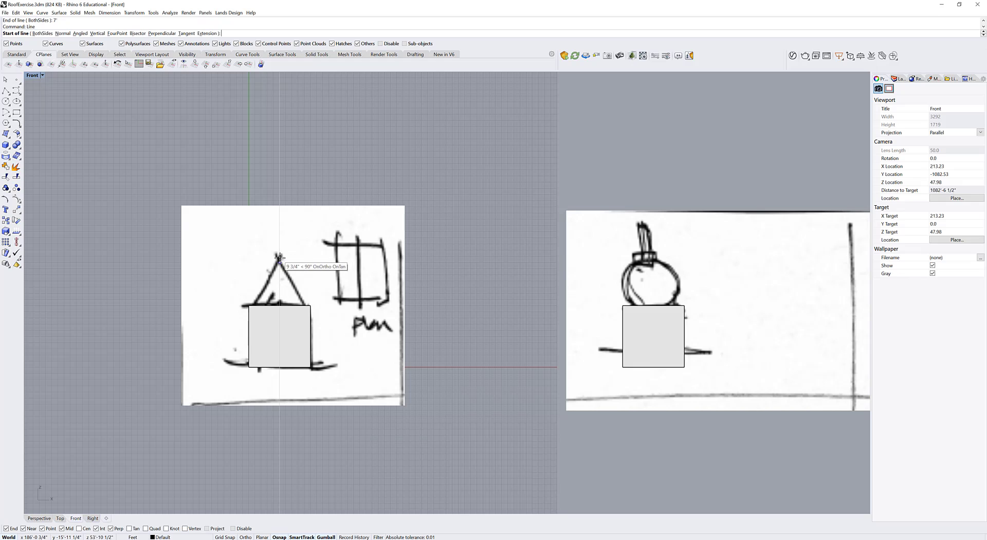
{"action": "left_click", "coordinate": [250, 306]}
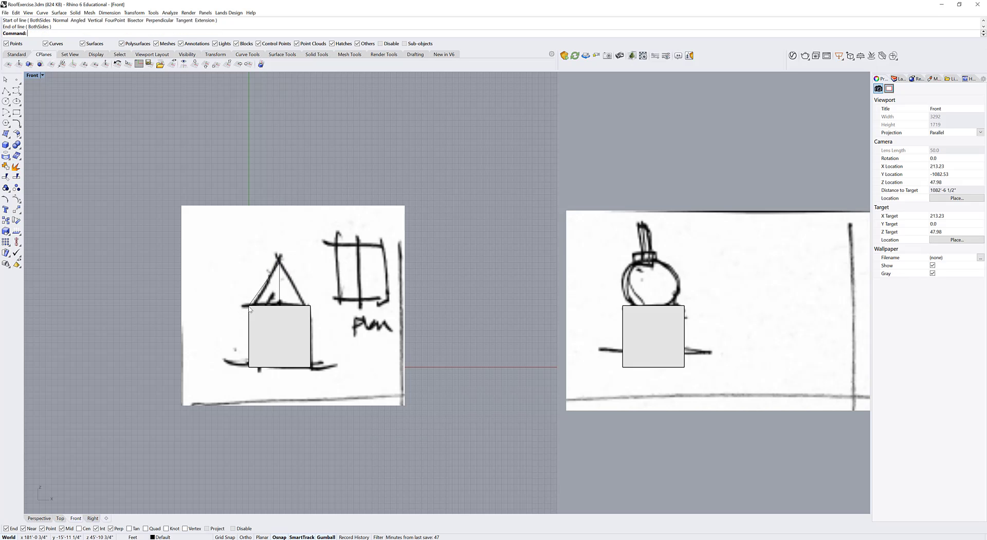
{"action": "left_click", "coordinate": [279, 261]}
Show the perspective view and examine the gable lines on the gable-roof house's cube close up.
{"action": "double_click", "coordinate": [35, 76]}
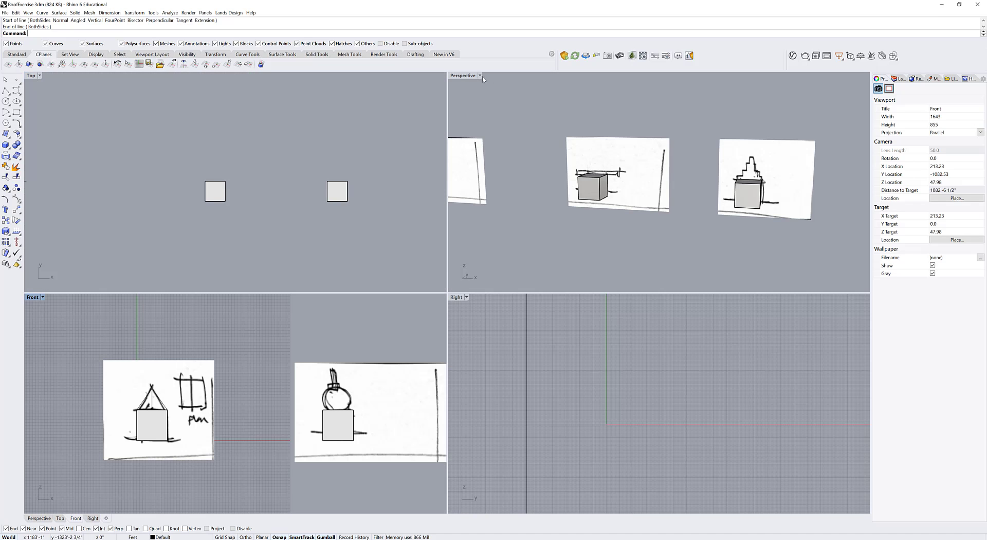
{"action": "double_click", "coordinate": [462, 76]}
{"action": "right_click_drag", "start_coordinate": [312, 319], "coordinate": [672, 346], "text": "shift"}
{"action": "scroll", "coordinate": [350, 331], "scroll_direction": "down", "scroll_amount": 2}
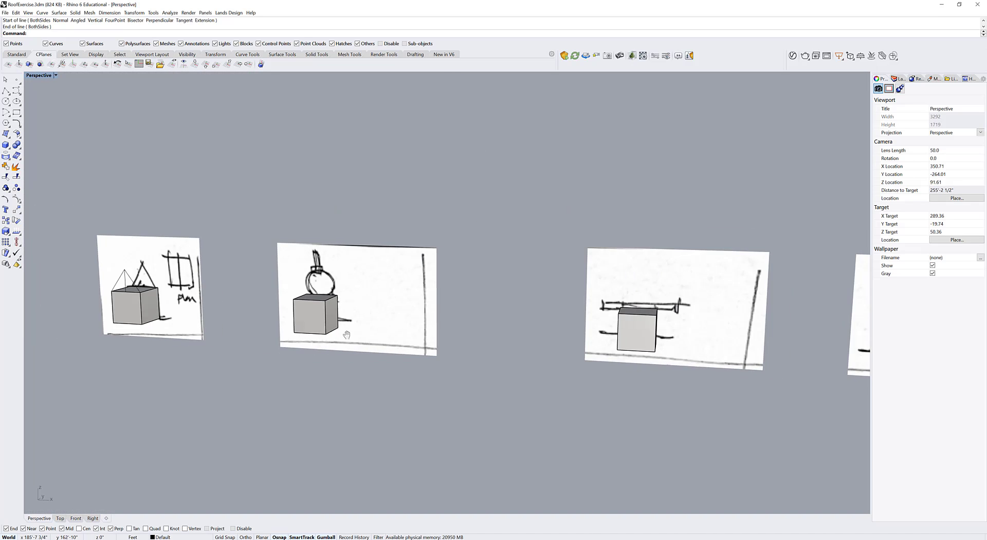
{"action": "right_click_drag", "start_coordinate": [346, 333], "coordinate": [551, 337], "text": "shift"}
{"action": "right_click_drag", "start_coordinate": [550, 337], "coordinate": [504, 332]}
{"action": "scroll", "coordinate": [314, 270], "scroll_direction": "up", "scroll_amount": 10}
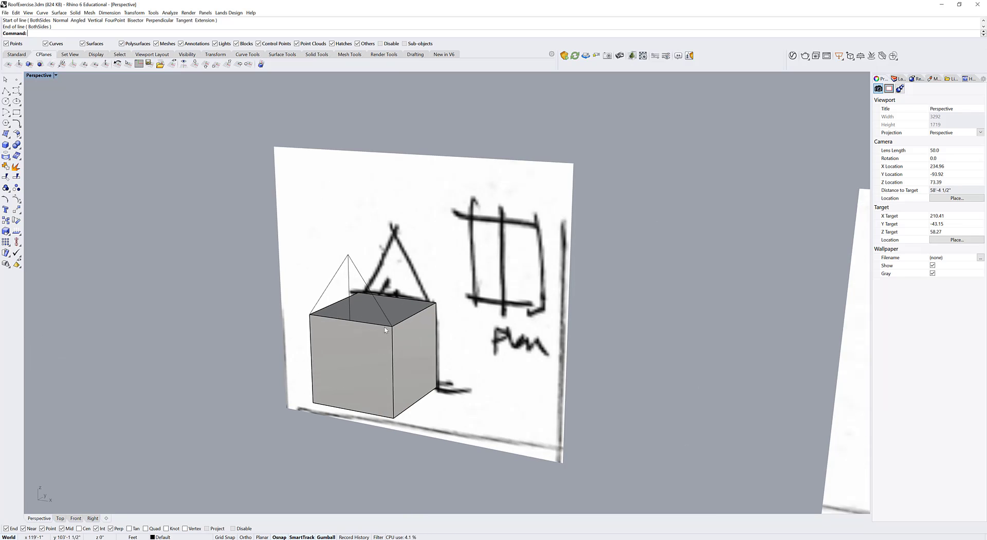
Try a line in the front view from the gable cube's upper-left corner to the sketch sheet's top edge, and delete it.
{"action": "key", "text": "ctrl+m"}
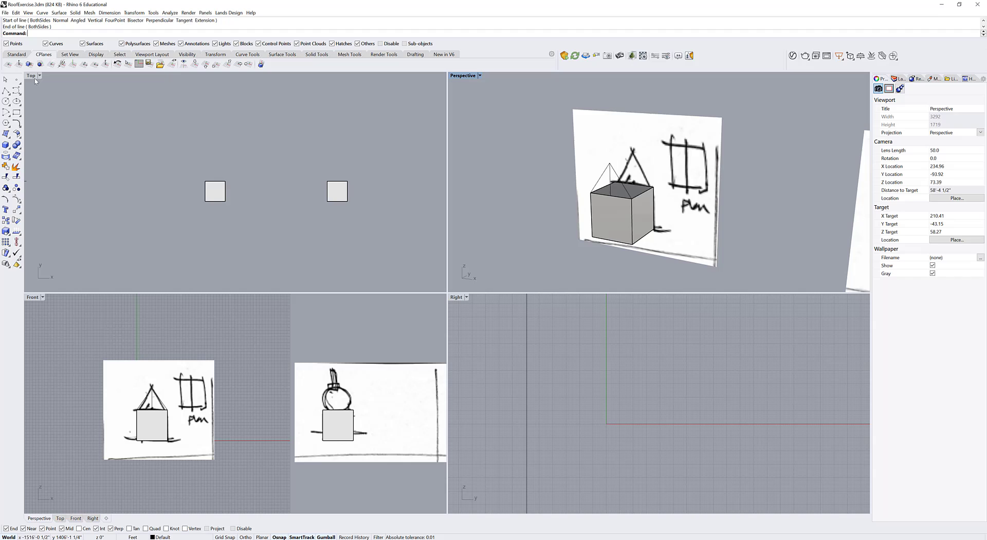
{"action": "left_click", "coordinate": [221, 349]}
{"action": "type", "text": "line"}
{"action": "key", "text": "Return"}
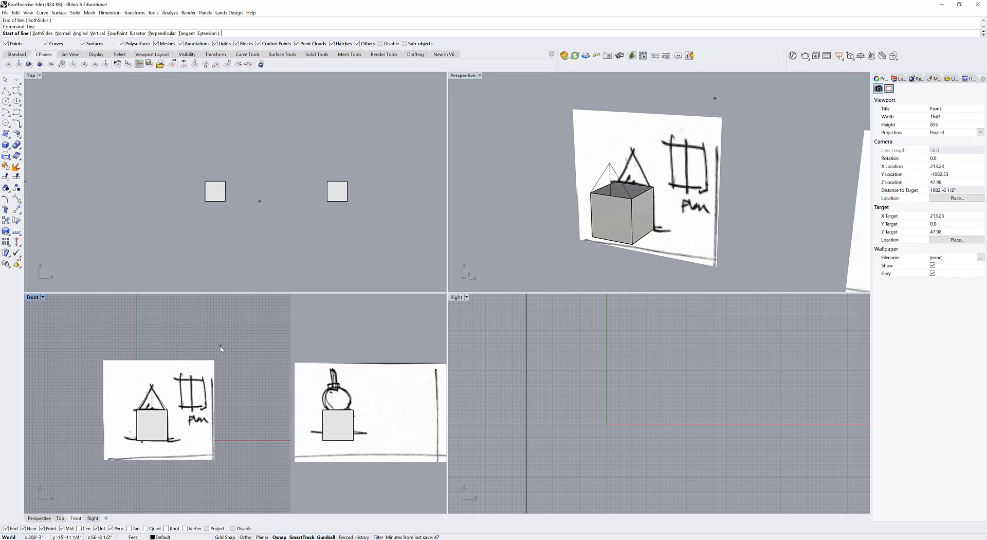
{"action": "left_click", "coordinate": [137, 410]}
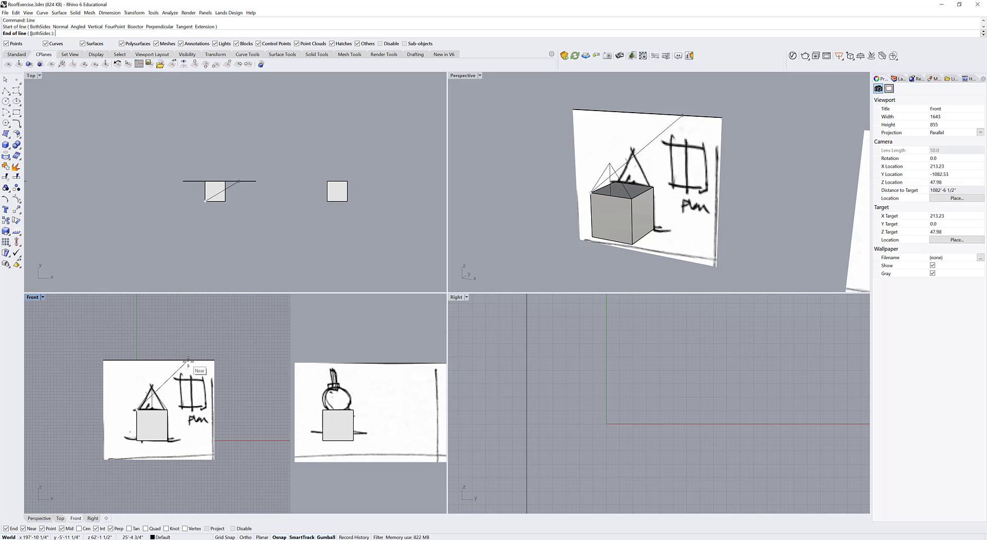
{"action": "left_click", "coordinate": [188, 360]}
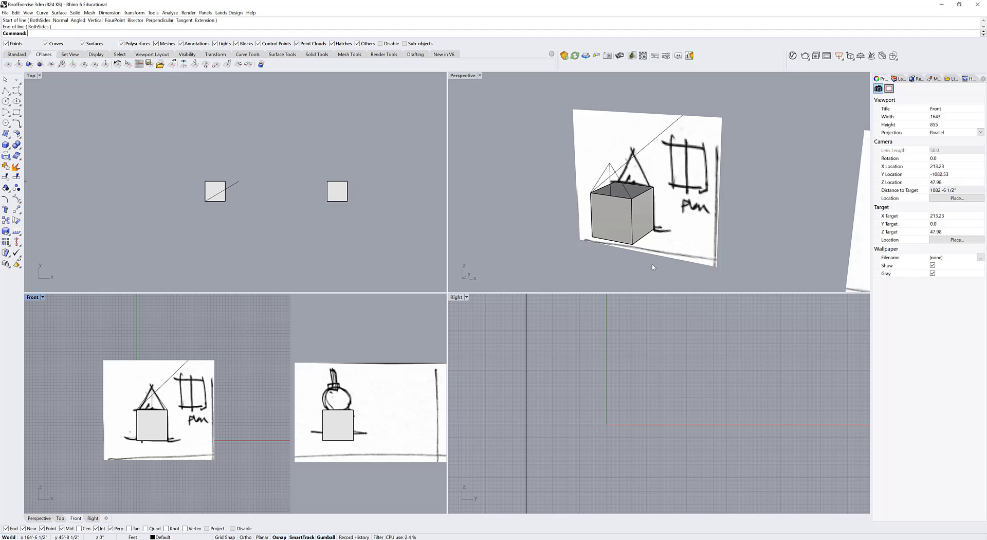
{"action": "right_click_drag", "start_coordinate": [690, 138], "coordinate": [672, 130]}
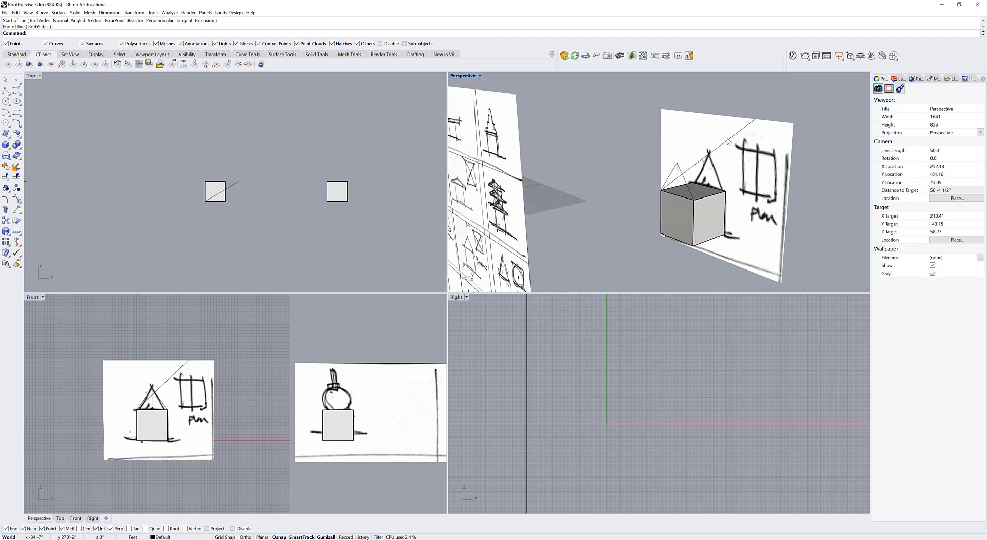
{"action": "left_click", "coordinate": [726, 138]}
{"action": "key", "text": "Delete"}
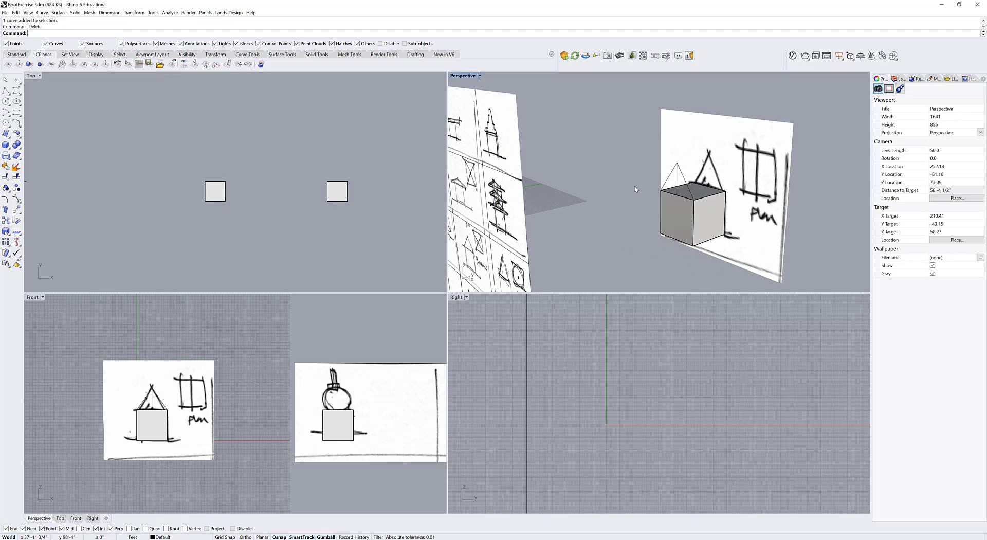
Draw the gable's base line between the front face's upper corners in the perspective view, and delete the vertical construction line.
{"action": "double_click", "coordinate": [463, 76]}
{"action": "right_click_drag", "start_coordinate": [435, 347], "coordinate": [431, 317]}
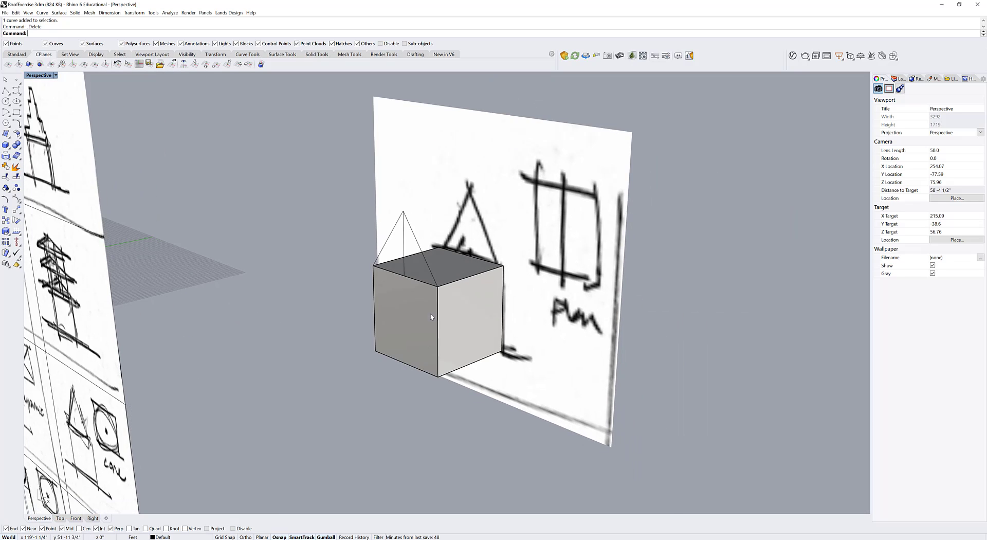
{"action": "scroll", "coordinate": [431, 317], "scroll_direction": "up", "scroll_amount": 5}
{"action": "type", "text": "line"}
{"action": "key", "text": "Return"}
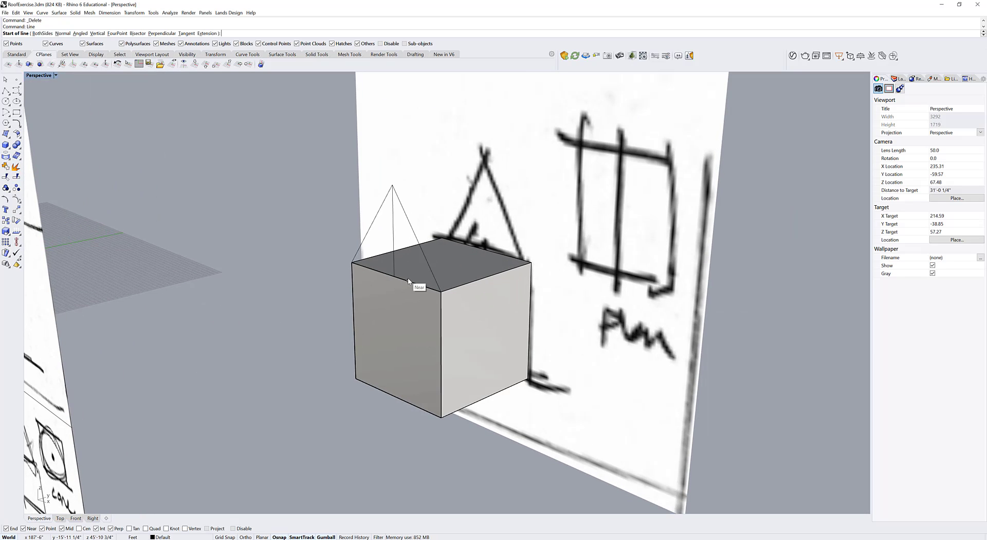
{"action": "left_click", "coordinate": [441, 292]}
{"action": "left_click", "coordinate": [350, 263]}
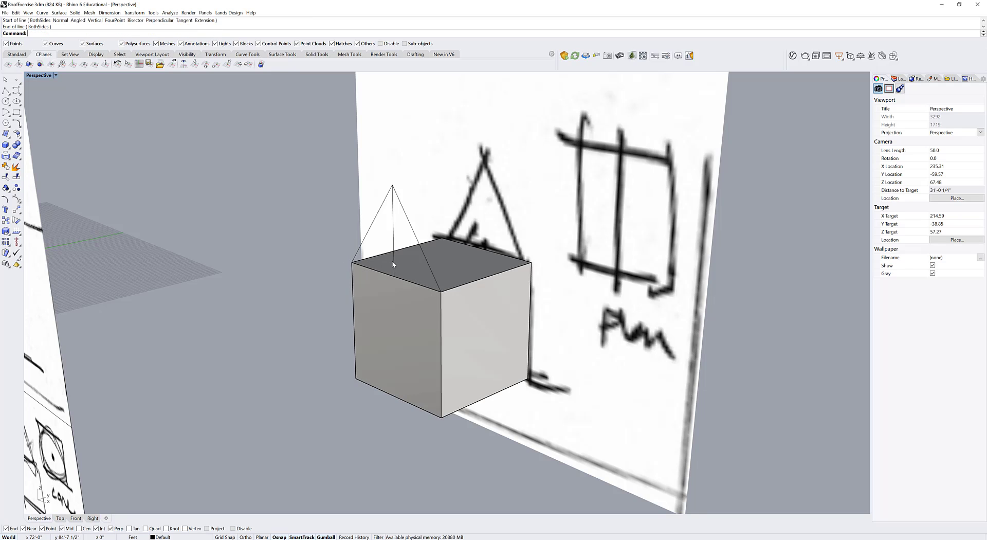
{"action": "left_click", "coordinate": [394, 260]}
{"action": "key", "text": "Delete"}
Extrude the gable's triangular outline as a solid from the front face back to the cube's rear upper corner.
{"action": "left_click", "coordinate": [424, 257]}
{"action": "left_click", "coordinate": [363, 256]}
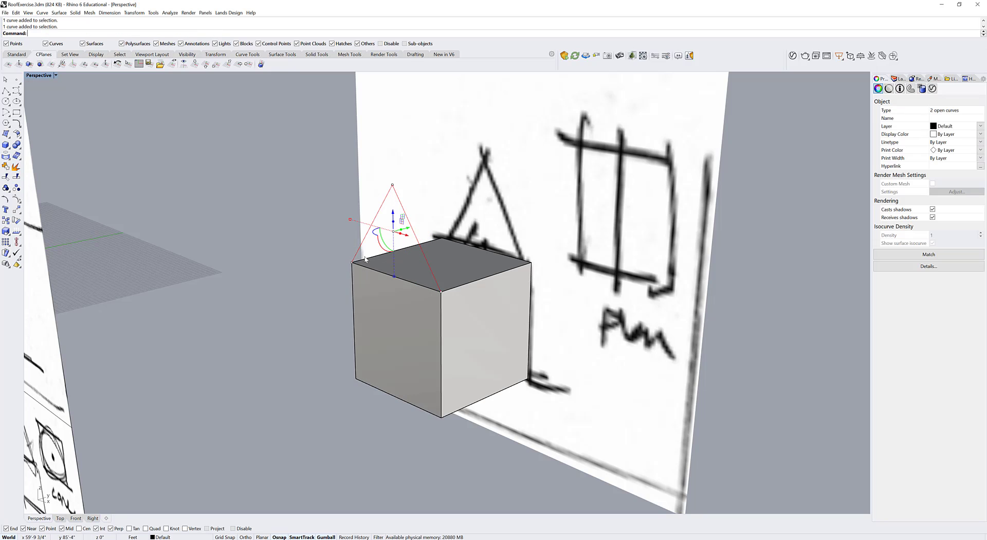
{"action": "left_click", "coordinate": [367, 271]}
{"action": "left_click", "coordinate": [386, 278]}
{"action": "type", "text": "ExtrudeCrv"}
{"action": "key", "text": "Return"}
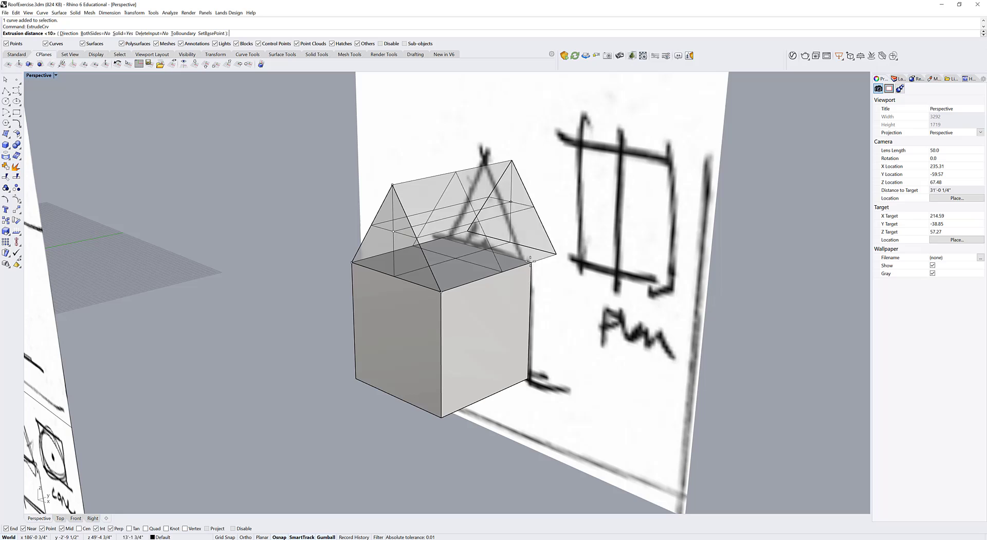
{"action": "left_click", "coordinate": [531, 263]}
Examine the finished gable roof and its cube from several sides and compare them with the sketch behind.
{"action": "right_click_drag", "start_coordinate": [379, 330], "coordinate": [482, 338]}
{"action": "left_click", "coordinate": [313, 279]}
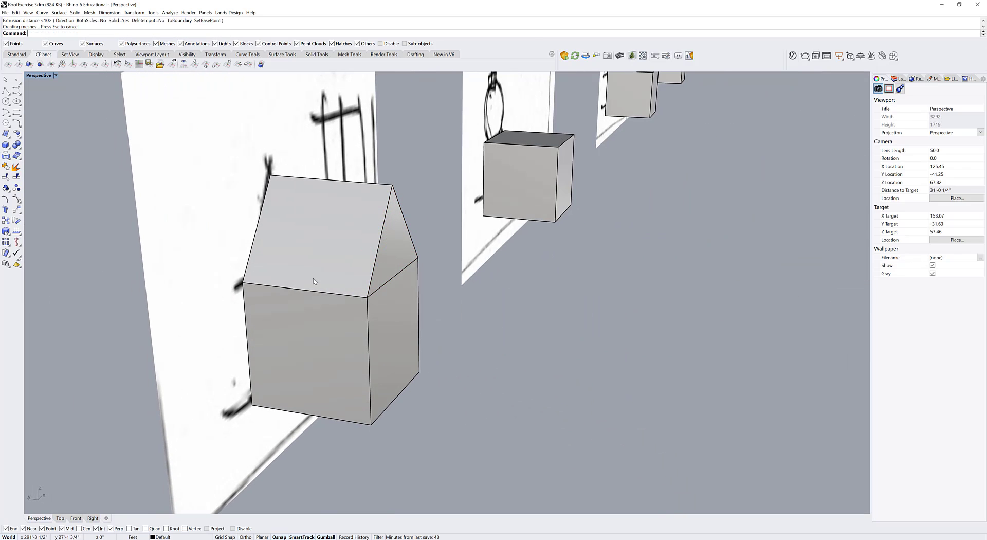
{"action": "left_click", "coordinate": [319, 342]}
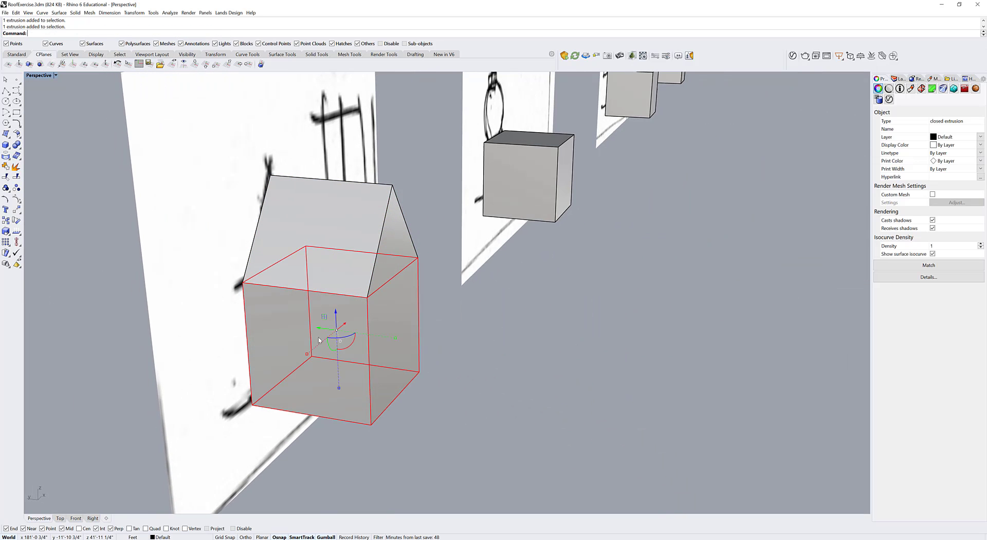
{"action": "left_click", "coordinate": [314, 254]}
{"action": "mouse_move", "coordinate": [535, 391]}
{"action": "right_mouse_down"}
{"action": "mouse_move", "coordinate": [437, 370]}
{"action": "mouse_move", "coordinate": [398, 373]}
{"action": "mouse_move", "coordinate": [401, 393]}
{"action": "mouse_move", "coordinate": [499, 466]}
{"action": "right_mouse_up"}
{"action": "left_click", "coordinate": [355, 358], "text": "shift"}
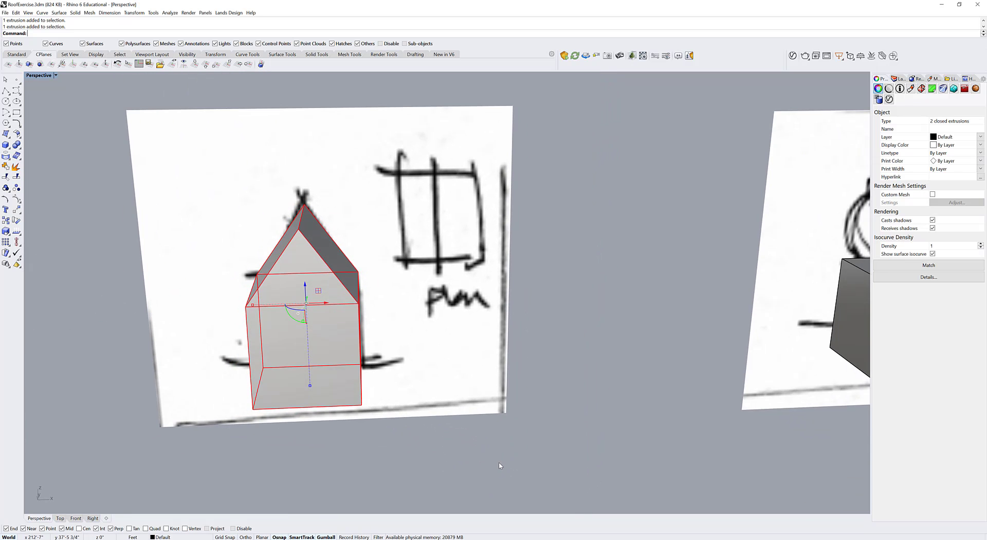
{"action": "left_click", "coordinate": [499, 465]}
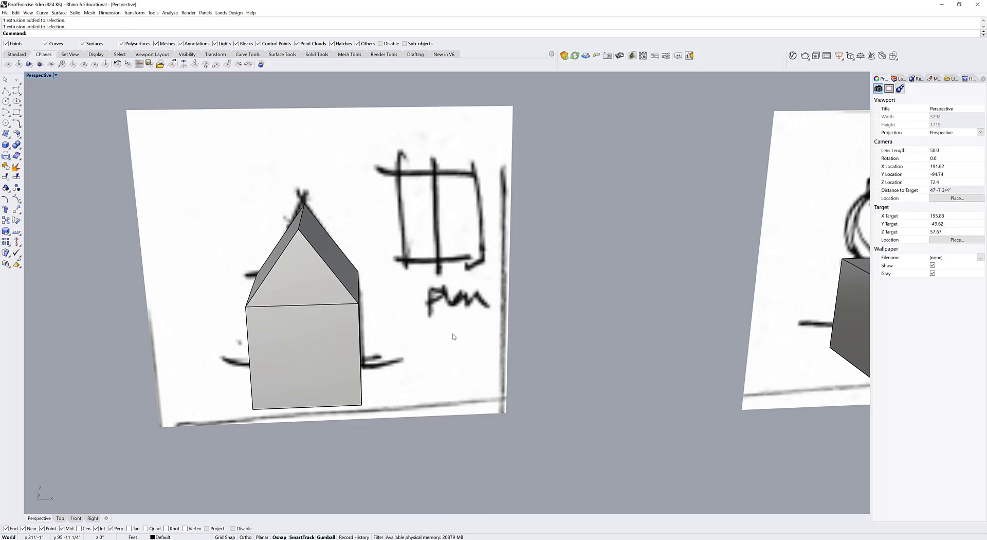
{"action": "right_click_drag", "start_coordinate": [445, 321], "coordinate": [440, 286]}
{"action": "scroll", "coordinate": [425, 310], "scroll_direction": "down", "scroll_amount": 4}
{"action": "right_click_drag", "start_coordinate": [455, 353], "coordinate": [430, 296], "text": "shift"}
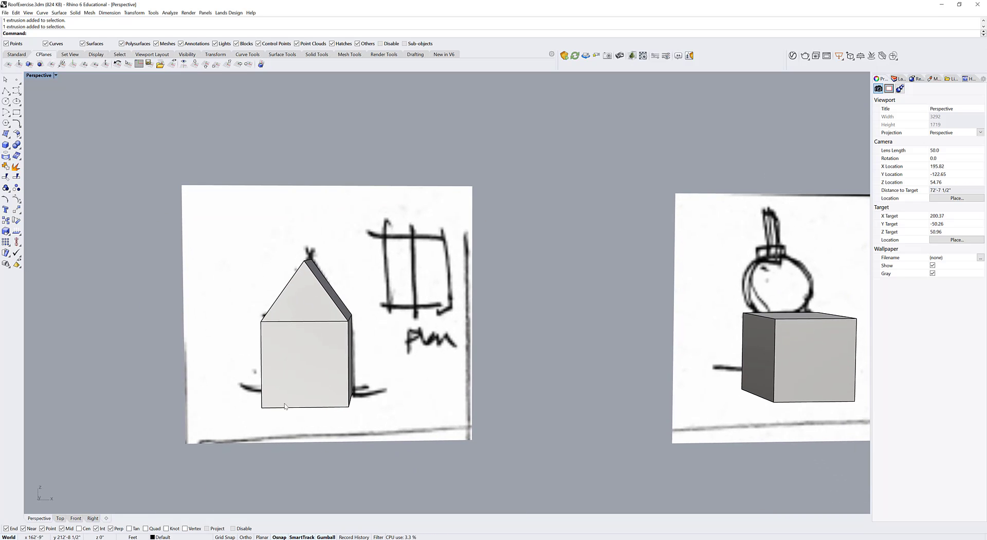
{"action": "double_click", "coordinate": [38, 76]}
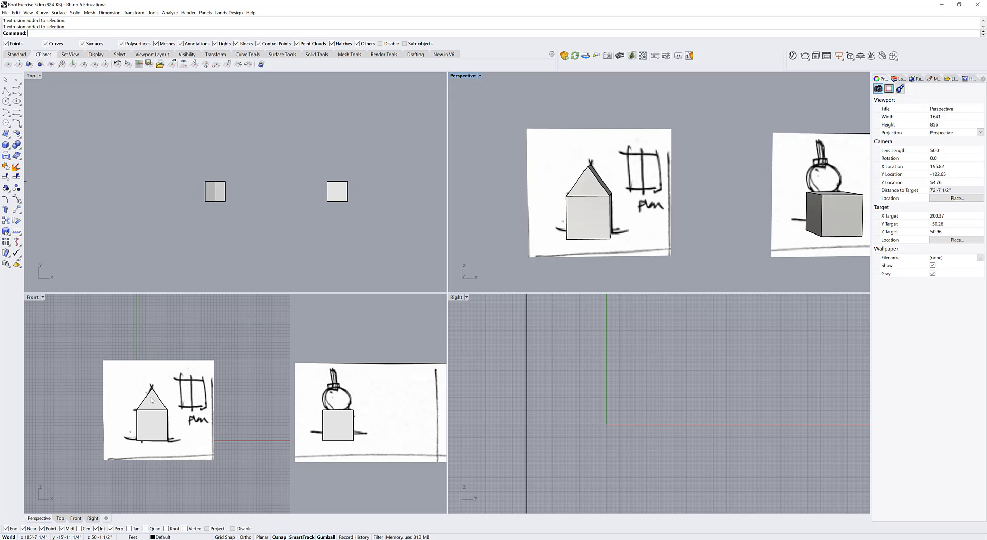
Move the four separated roof sketches back together, away from the cube houses, so they stand behind the models.
{"action": "double_click", "coordinate": [459, 76]}
{"action": "scroll", "coordinate": [434, 321], "scroll_direction": "down", "scroll_amount": 8}
{"action": "left_click", "coordinate": [374, 278]}
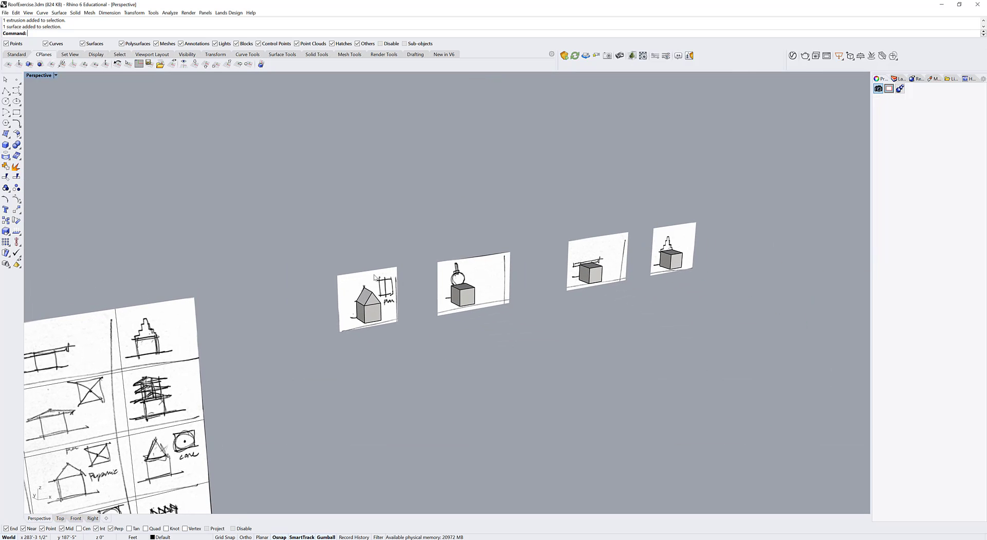
{"action": "left_click", "coordinate": [482, 267], "text": "shift"}
{"action": "left_click", "coordinate": [596, 257], "text": "shift"}
{"action": "left_click", "coordinate": [661, 234], "text": "shift"}
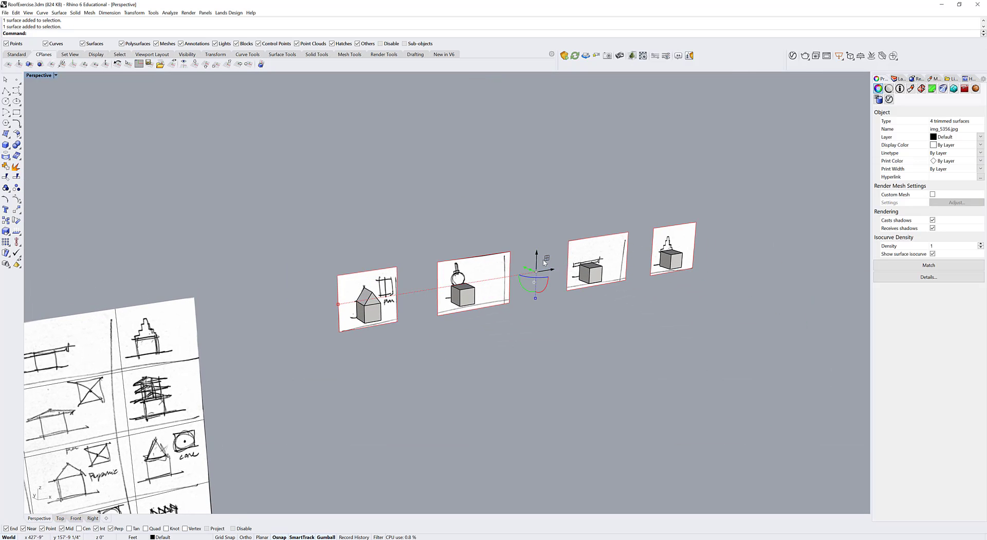
{"action": "left_click_drag", "start_coordinate": [525, 268], "coordinate": [491, 248]}
{"action": "left_click", "coordinate": [514, 334]}
Create a two-point sphere on the second cube, with its diameter between the midpoints of the top face's back and front edges.
{"action": "scroll", "coordinate": [517, 355], "scroll_direction": "up", "scroll_amount": 5}
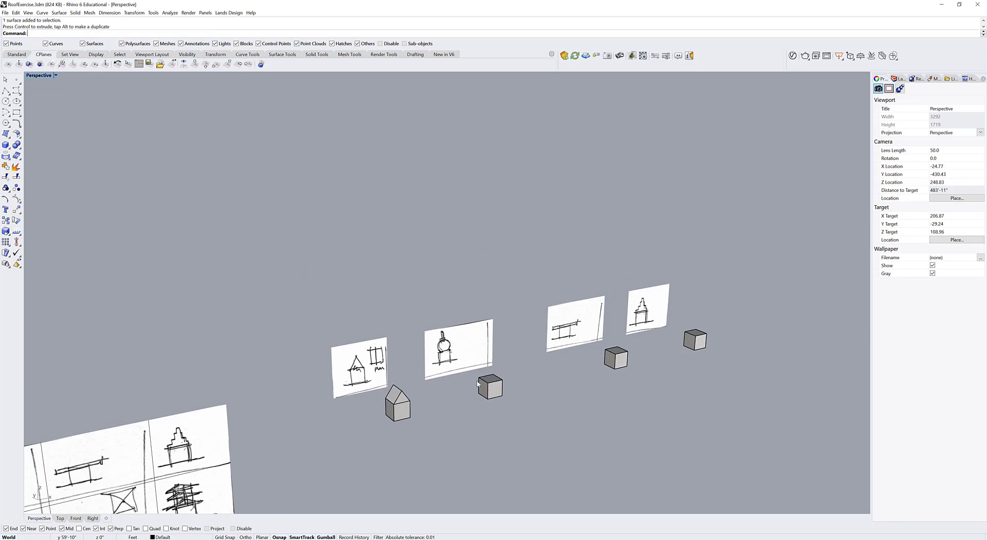
{"action": "right_click_drag", "start_coordinate": [522, 384], "coordinate": [406, 282]}
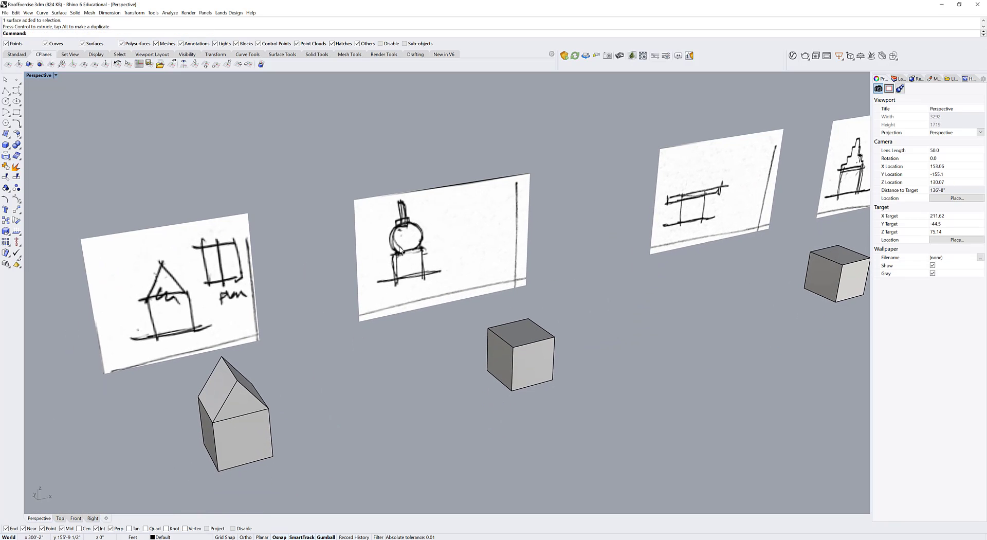
{"action": "scroll", "coordinate": [400, 242], "scroll_direction": "up", "scroll_amount": 3}
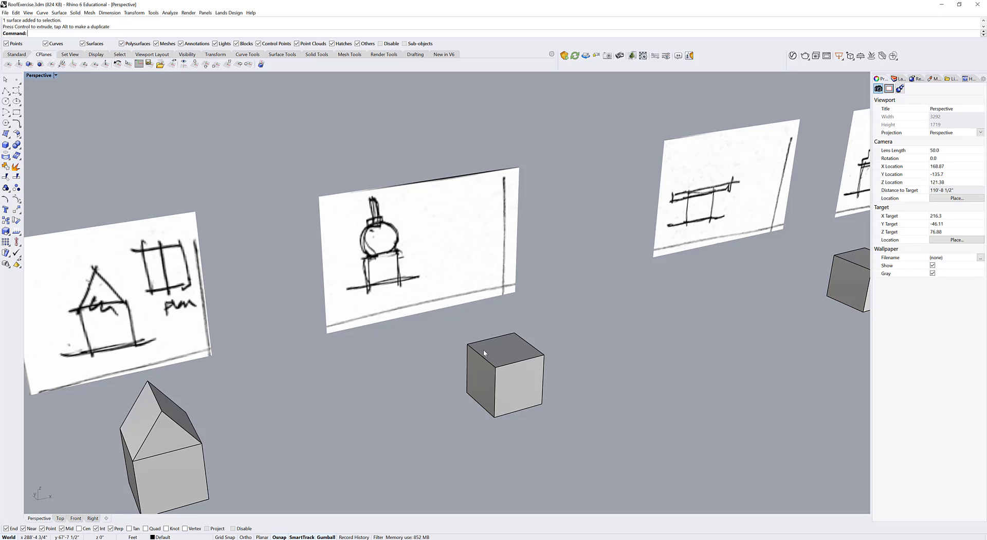
{"action": "type", "text": "here"}
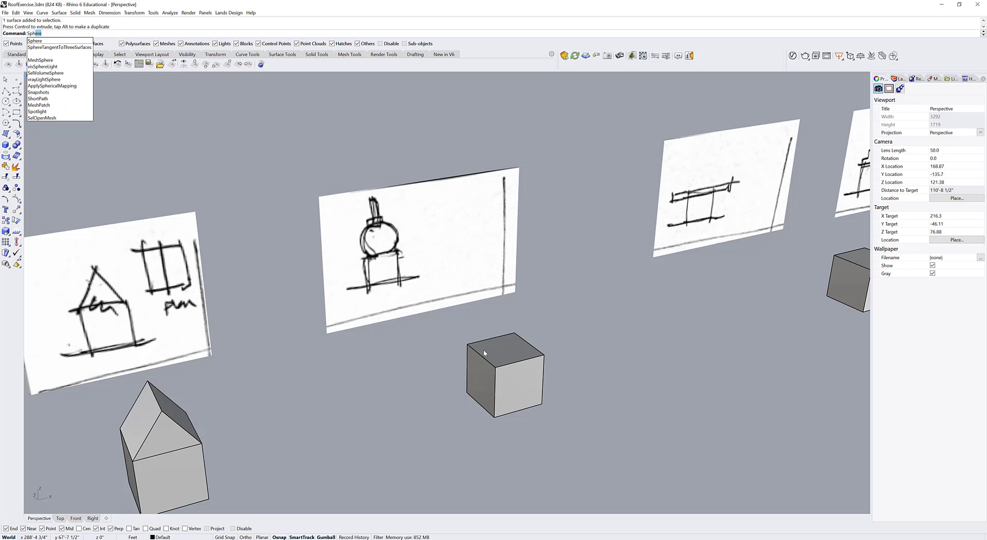
{"action": "key", "text": "Return"}
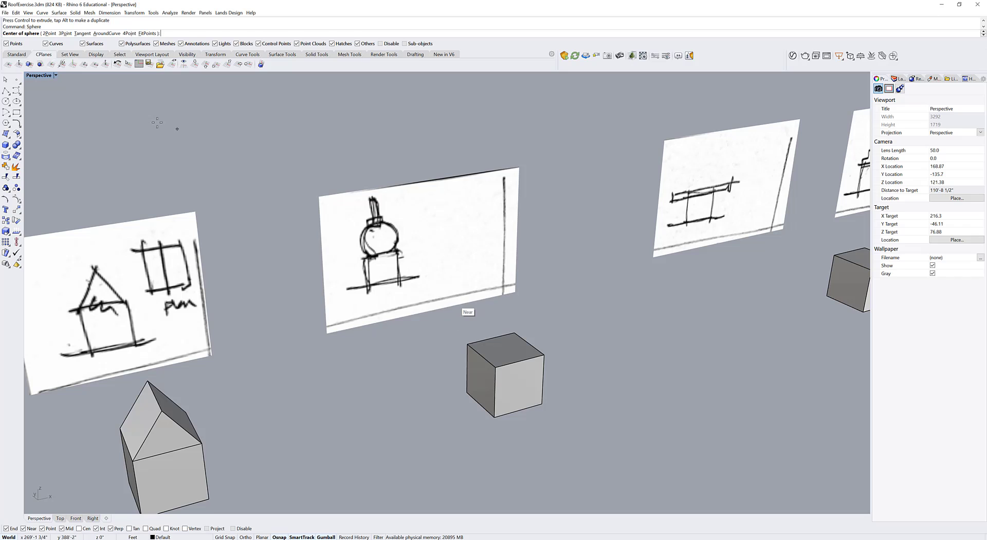
{"action": "left_click", "coordinate": [50, 33]}
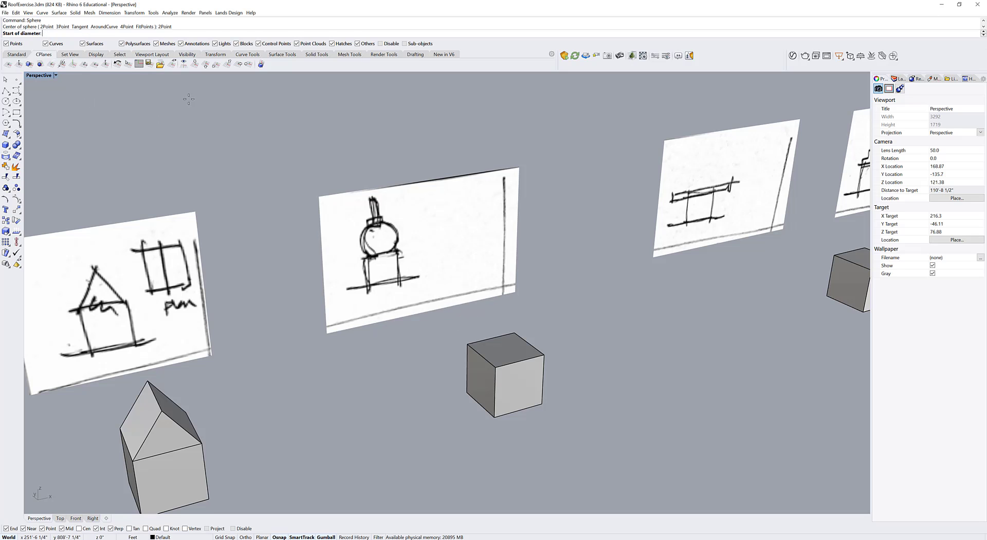
{"action": "left_click", "coordinate": [491, 337]}
{"action": "left_click", "coordinate": [512, 353]}
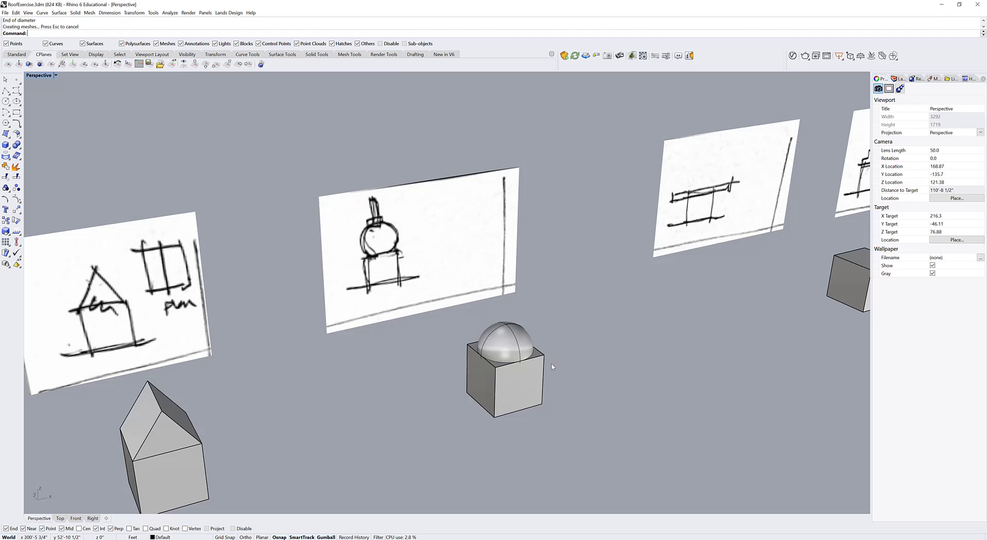
Raise the sphere in the front view to line up with the round roof in the second sketch.
{"action": "right_click_drag", "start_coordinate": [514, 354], "coordinate": [549, 359]}
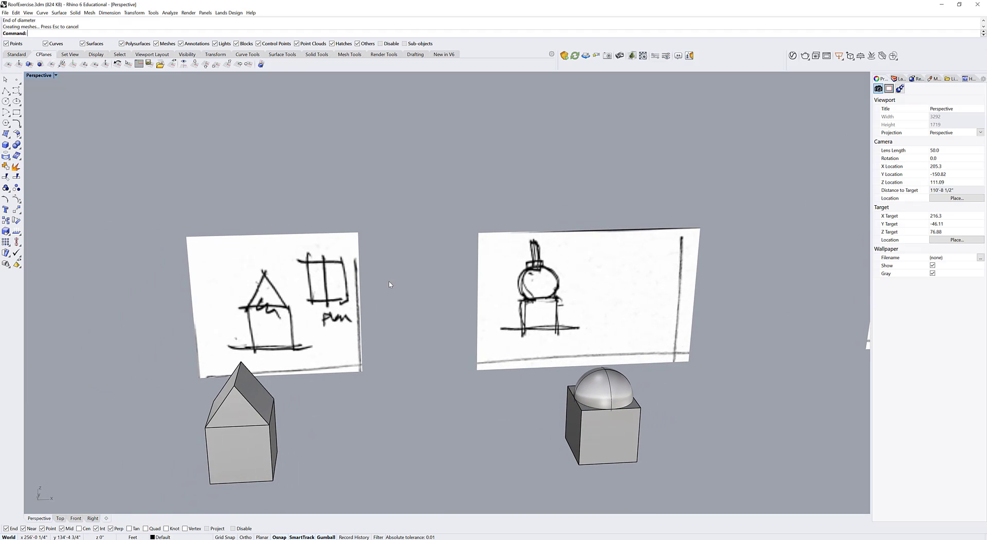
{"action": "double_click", "coordinate": [49, 78]}
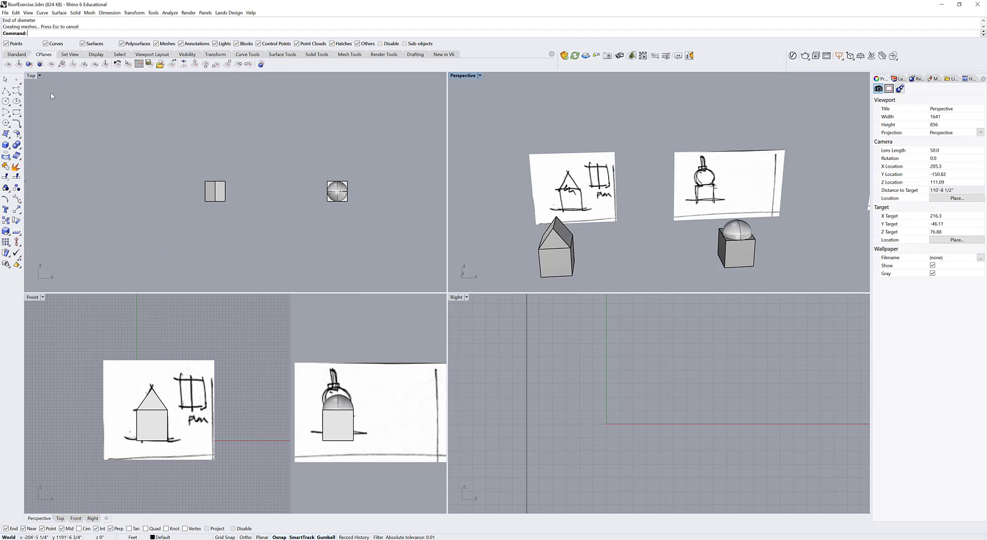
{"action": "left_click", "coordinate": [345, 404]}
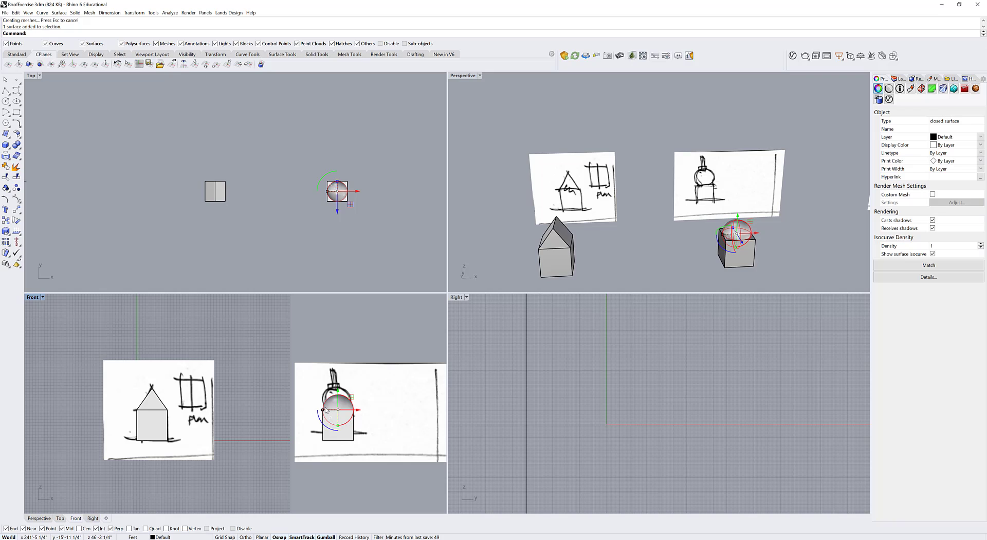
{"action": "left_click_drag", "start_coordinate": [339, 392], "coordinate": [339, 387]}
{"action": "left_click", "coordinate": [683, 258]}
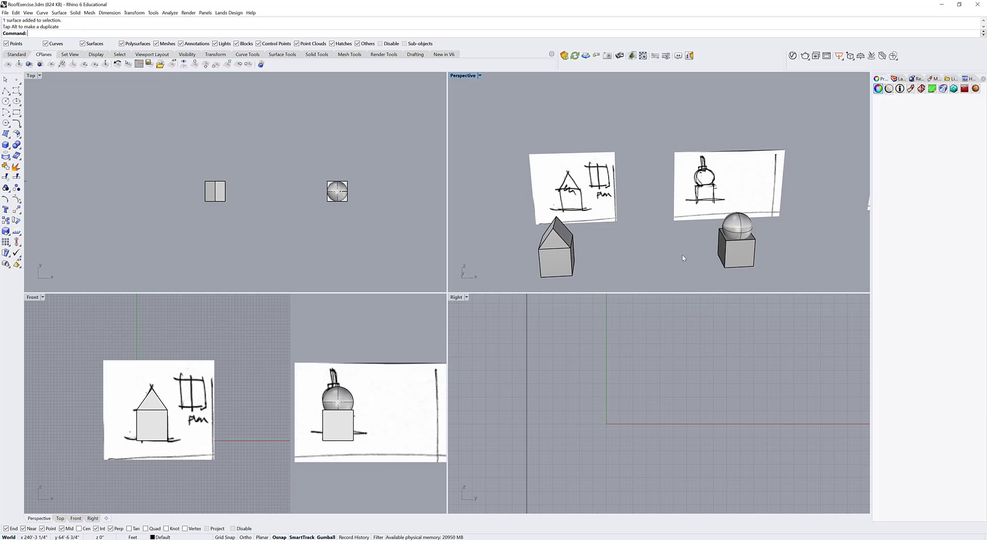
Draw a line in the front view along the upper edge of the flat roof in the third sketch, spanning its full width.
{"action": "double_click", "coordinate": [464, 78]}
{"action": "scroll", "coordinate": [454, 218], "scroll_direction": "down", "scroll_amount": 4}
{"action": "right_click_drag", "start_coordinate": [546, 333], "coordinate": [329, 323], "text": "shift"}
{"action": "scroll", "coordinate": [616, 327], "scroll_direction": "up", "scroll_amount": 4}
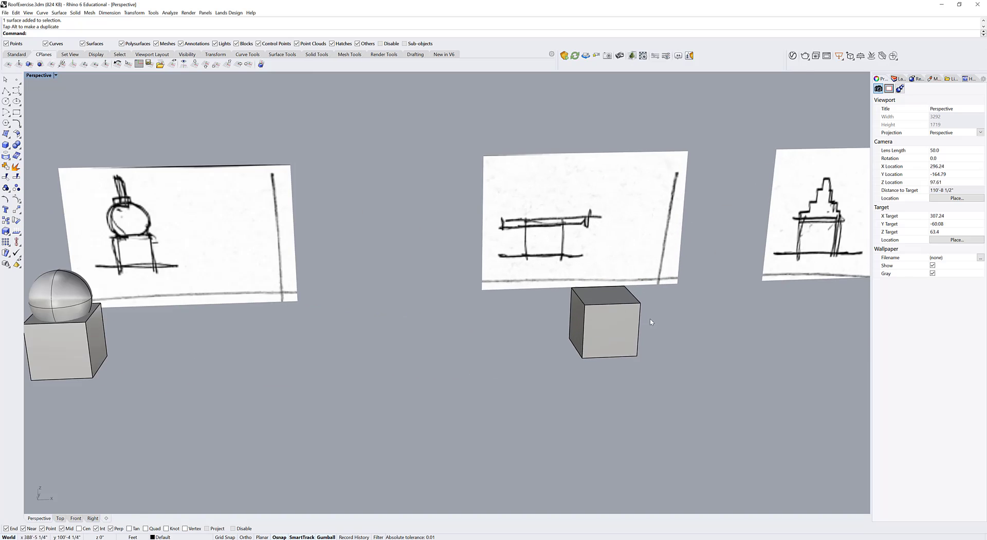
{"action": "key", "text": "shift+Right"}
{"action": "double_click", "coordinate": [30, 78]}
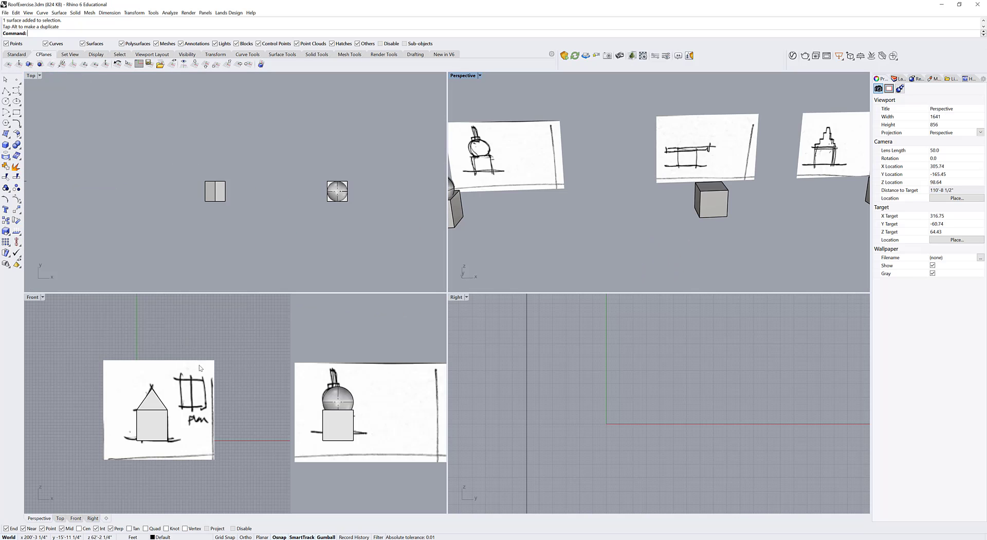
{"action": "left_click", "coordinate": [266, 375]}
{"action": "scroll", "coordinate": [266, 375], "scroll_direction": "down", "scroll_amount": 6}
{"action": "right_click_drag", "start_coordinate": [268, 375], "coordinate": [134, 367]}
{"action": "scroll", "coordinate": [341, 386], "scroll_direction": "up", "scroll_amount": 8}
{"action": "scroll", "coordinate": [321, 390], "scroll_direction": "up", "scroll_amount": 2}
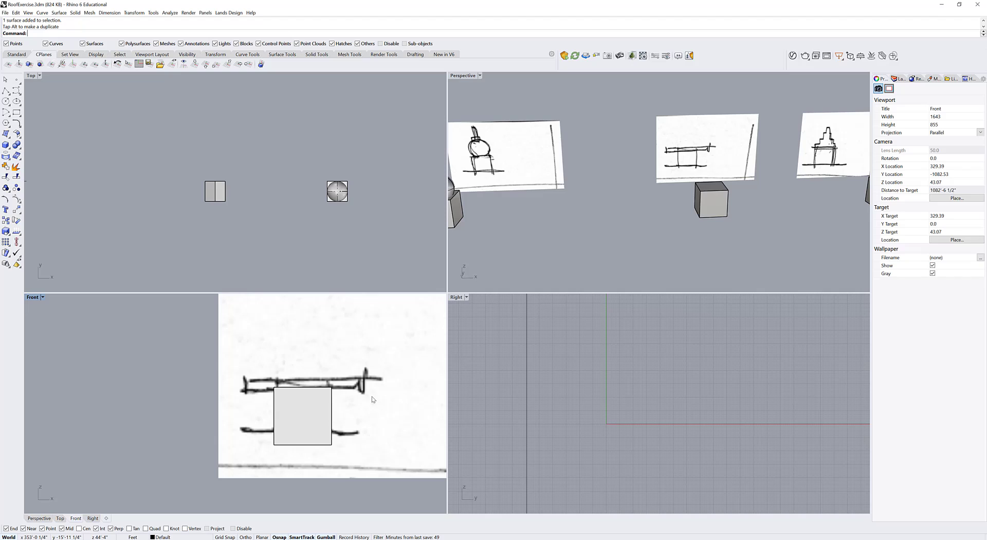
{"action": "type", "text": "line"}
{"action": "key", "text": "Return"}
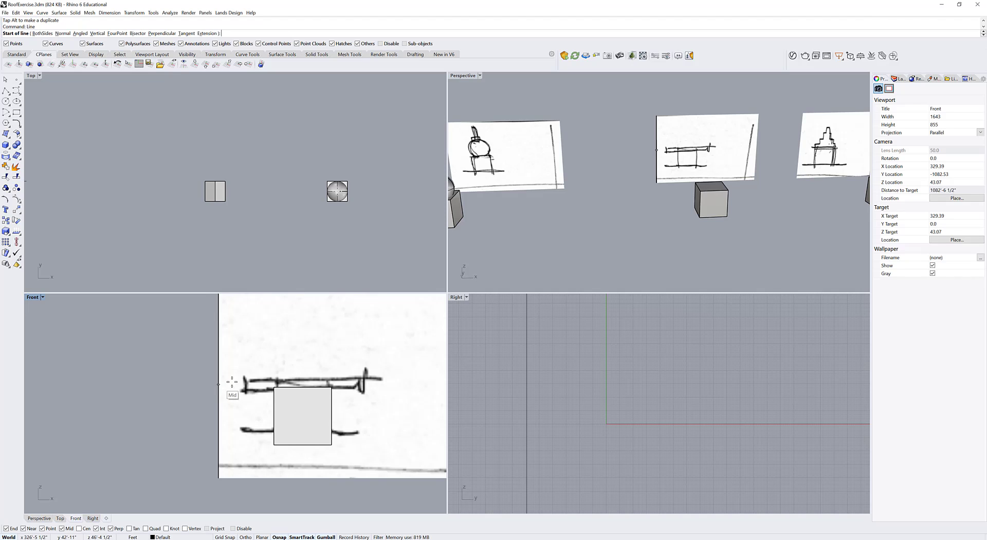
{"action": "left_click", "coordinate": [245, 379]}
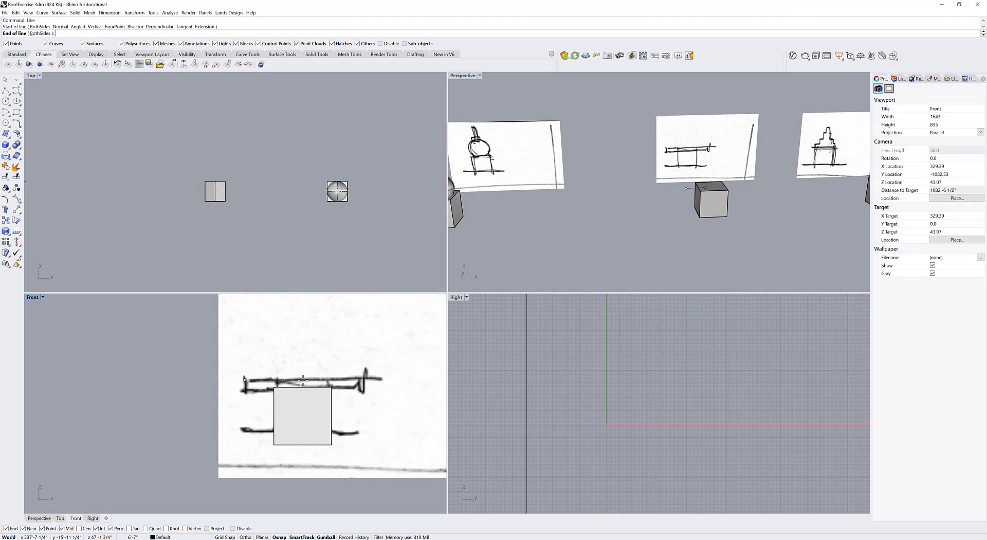
{"action": "left_click", "coordinate": [364, 379]}
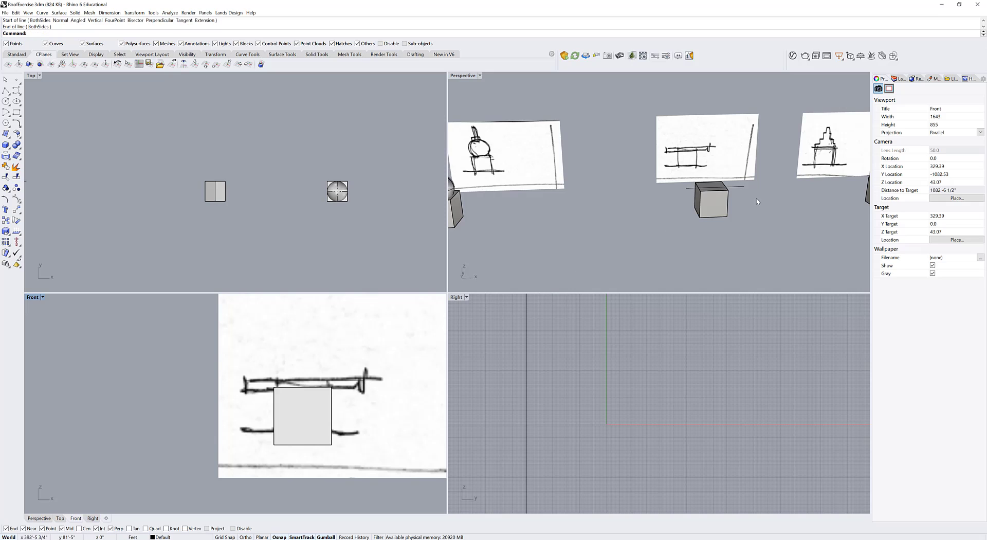
Move the roof line from its midpoint down to the midpoint of the third cube's top front edge.
{"action": "scroll", "coordinate": [716, 191], "scroll_direction": "up", "scroll_amount": 4}
{"action": "left_click", "coordinate": [716, 189]}
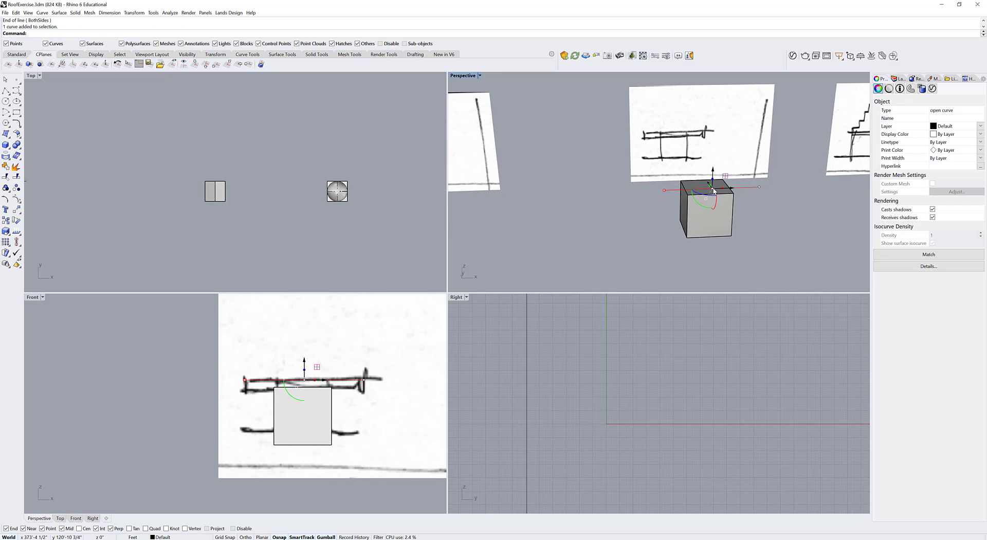
{"action": "type", "text": "Move"}
{"action": "key", "text": "Return"}
{"action": "left_click", "coordinate": [712, 188]}
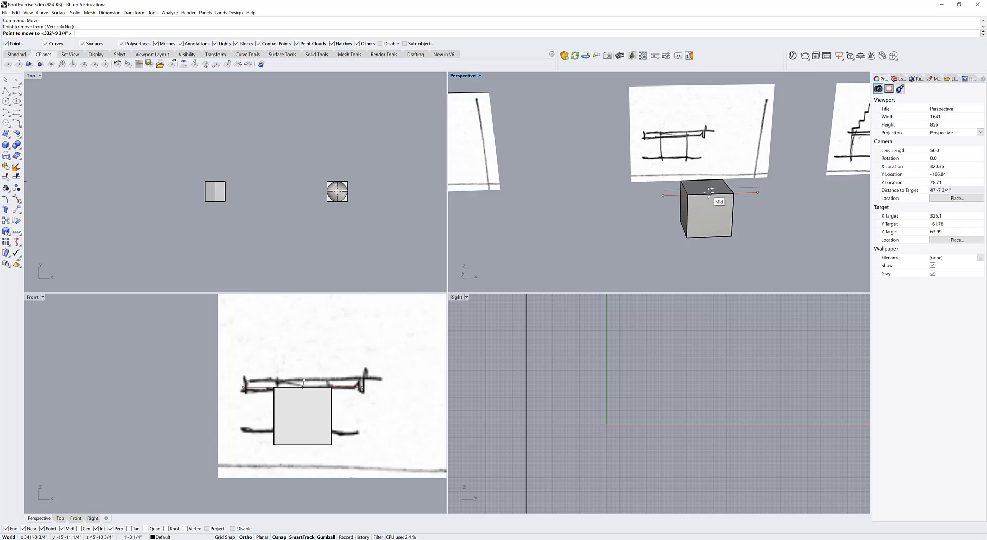
{"action": "left_click", "coordinate": [712, 194]}
{"action": "left_click", "coordinate": [712, 177]}
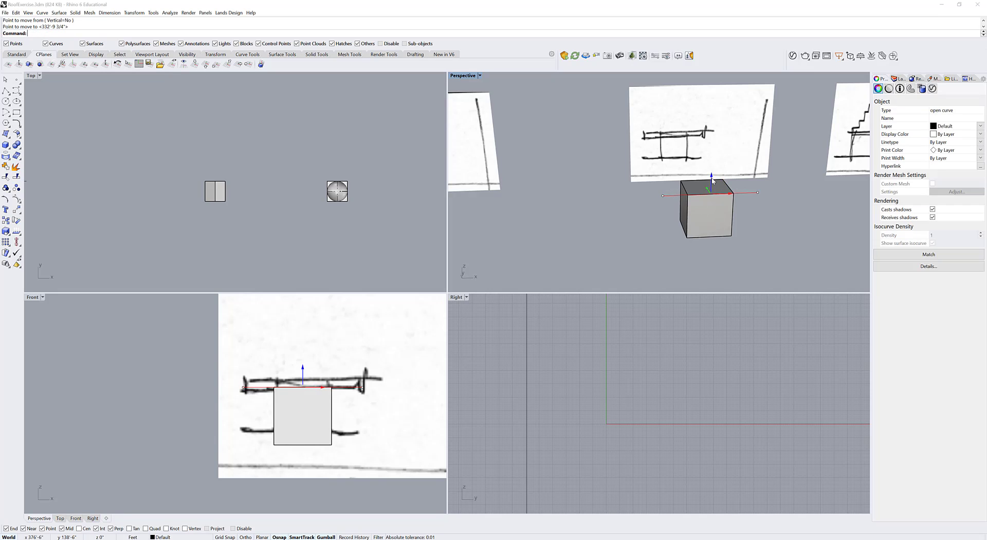
{"action": "key", "text": "Escape"}
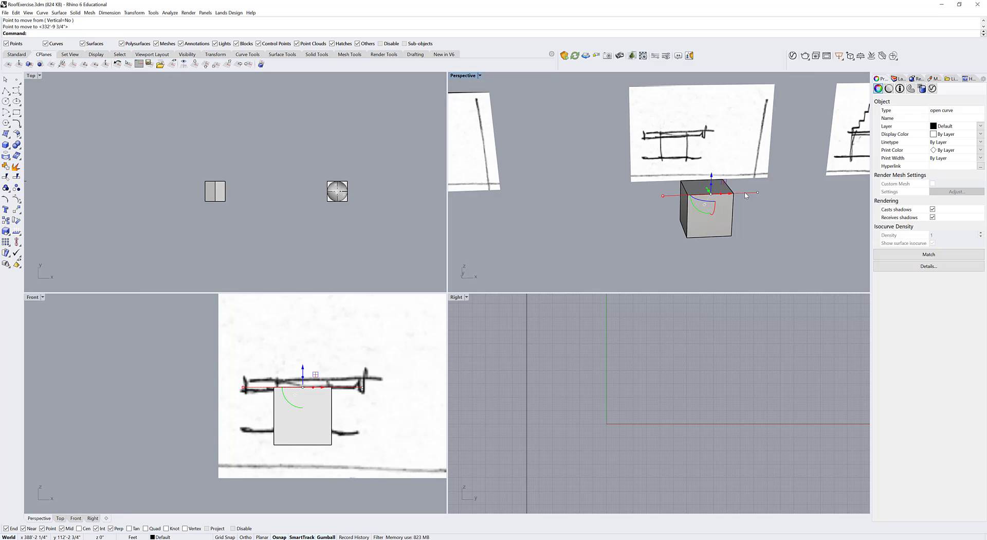
Extrude the roof line horizontally along the cube's top side edge, from its front edge to its back edge.
{"action": "type", "text": "ExtrudeCrv"}
{"action": "key", "text": "Return"}
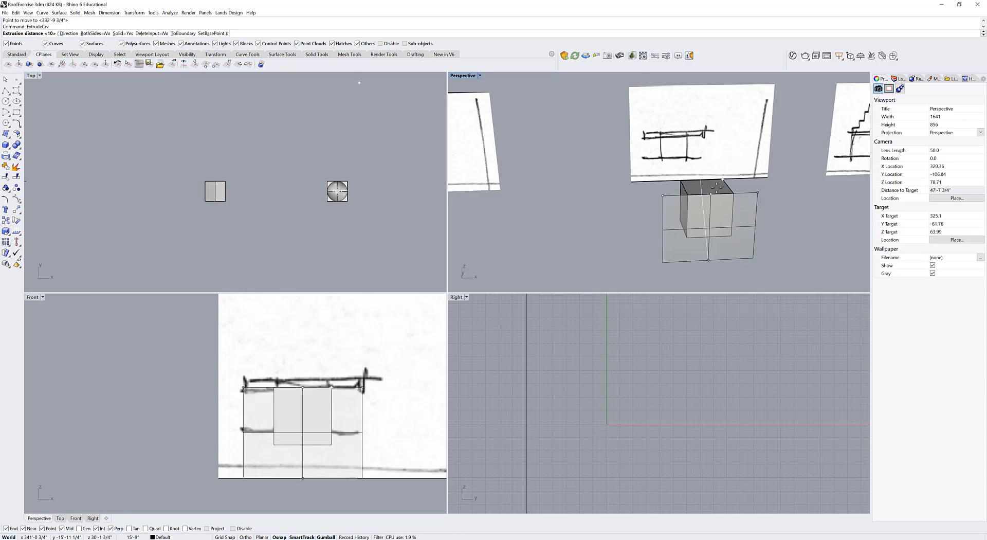
{"action": "left_click", "coordinate": [69, 33]}
{"action": "left_click", "coordinate": [688, 195]}
{"action": "left_click", "coordinate": [681, 181]}
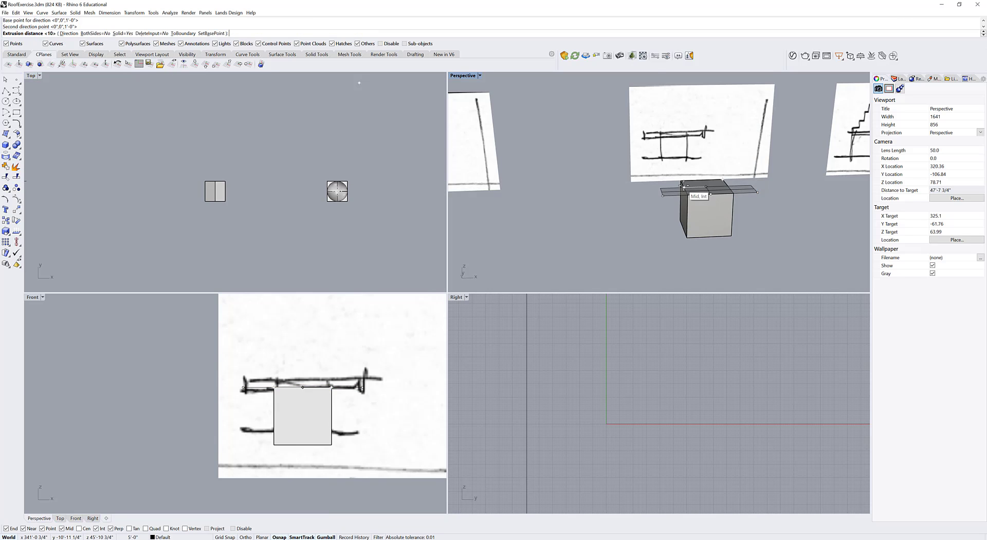
{"action": "left_click", "coordinate": [681, 181]}
Scale the roof surface in depth so it overhangs the third cube at the front and back as well.
{"action": "double_click", "coordinate": [463, 78]}
{"action": "scroll", "coordinate": [540, 288], "scroll_direction": "down", "scroll_amount": 3}
{"action": "right_click_drag", "start_coordinate": [555, 308], "coordinate": [504, 365]}
{"action": "left_click", "coordinate": [668, 358]}
{"action": "right_click_drag", "start_coordinate": [671, 357], "coordinate": [664, 376]}
{"action": "right_click_drag", "start_coordinate": [683, 324], "coordinate": [511, 359], "text": "shift"}
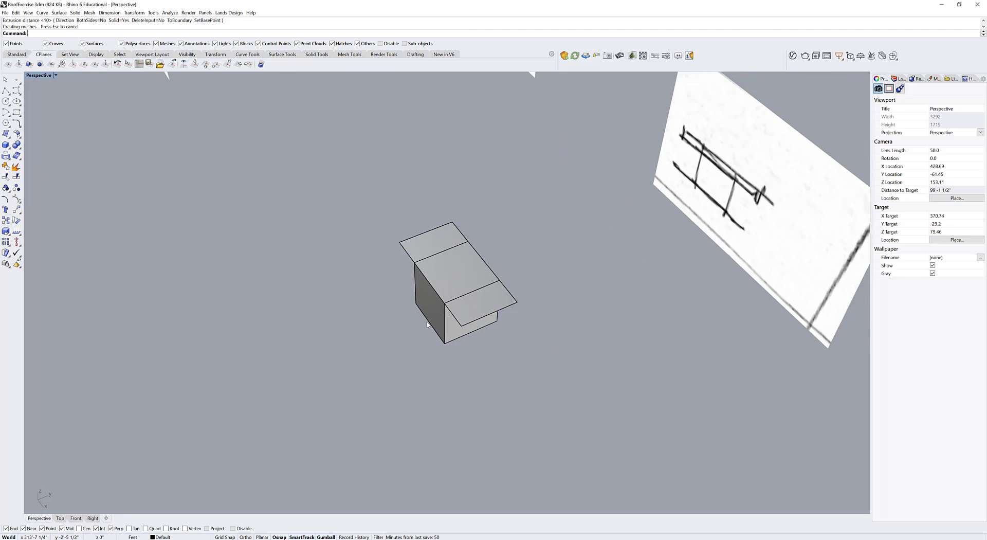
{"action": "scroll", "coordinate": [427, 312], "scroll_direction": "up", "scroll_amount": 2}
{"action": "left_click", "coordinate": [445, 276]}
{"action": "left_click_drag", "start_coordinate": [430, 271], "coordinate": [397, 283]}
{"action": "right_click_drag", "start_coordinate": [392, 324], "coordinate": [536, 286]}
{"action": "left_click", "coordinate": [577, 440]}
Raise the roof surface slightly above the third cube's top face.
{"action": "left_click", "coordinate": [514, 307]}
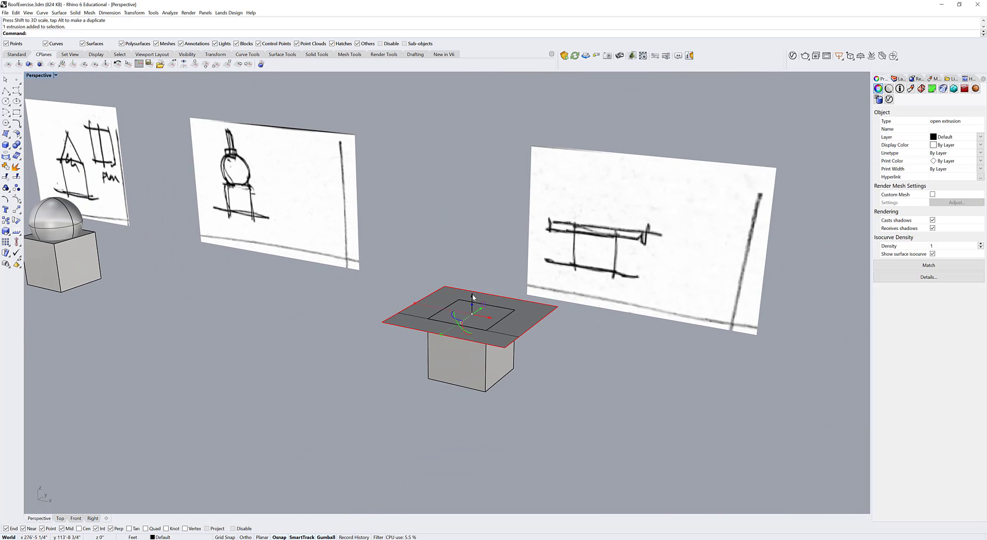
{"action": "left_click_drag", "start_coordinate": [473, 297], "coordinate": [473, 293]}
{"action": "left_click", "coordinate": [588, 351]}
Offset the roof surface upward by 1' as a solid slab, replacing the original surface.
{"action": "left_click", "coordinate": [497, 328]}
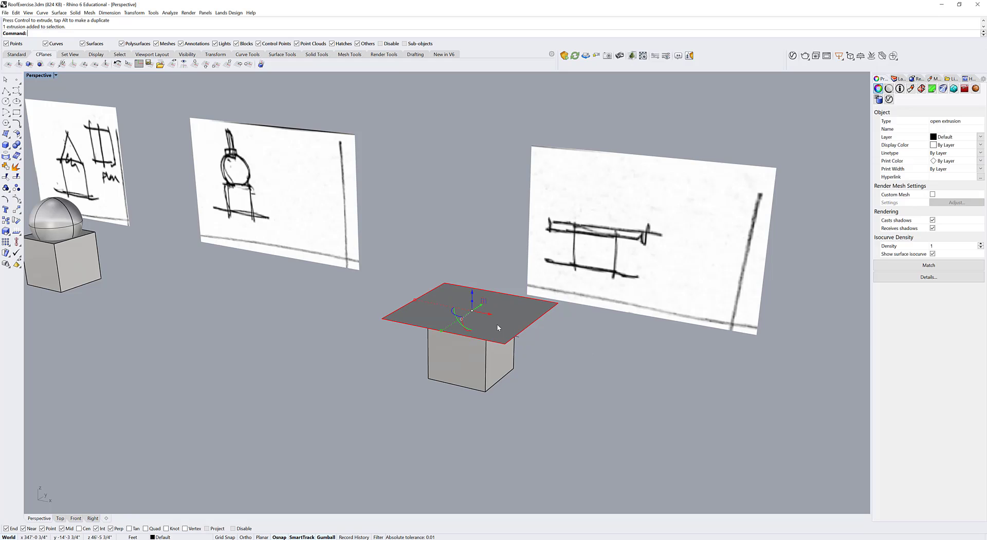
{"action": "type", "text": "Extruds"}
{"action": "key", "text": "Return"}
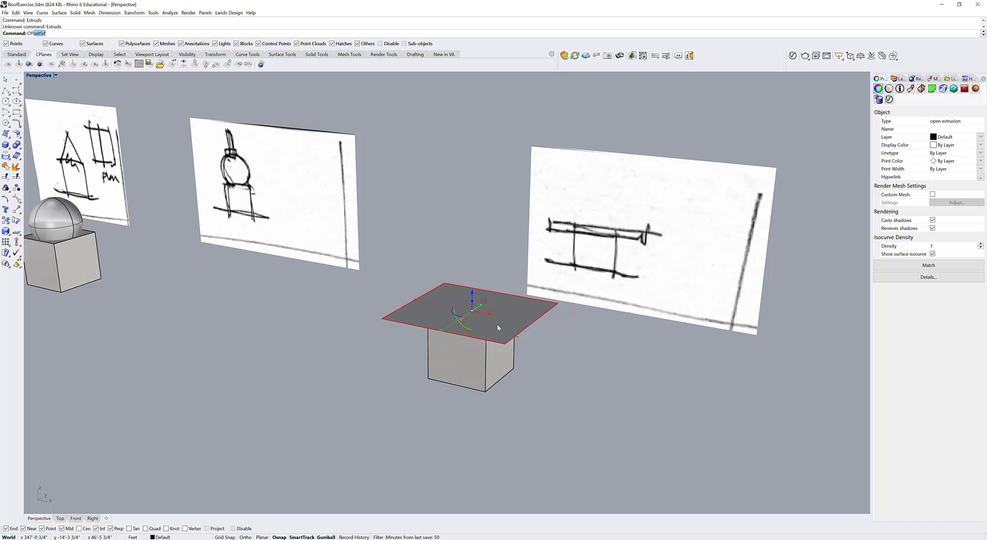
{"action": "type", "text": "Off"}
{"action": "key", "text": "Return"}
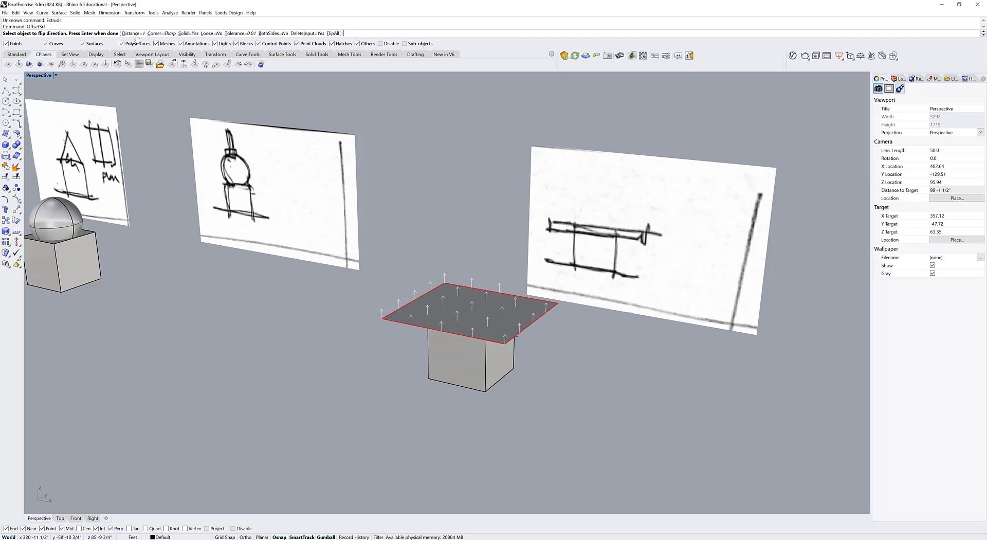
{"action": "type", "text": "1'"}
{"action": "key", "text": "Return"}
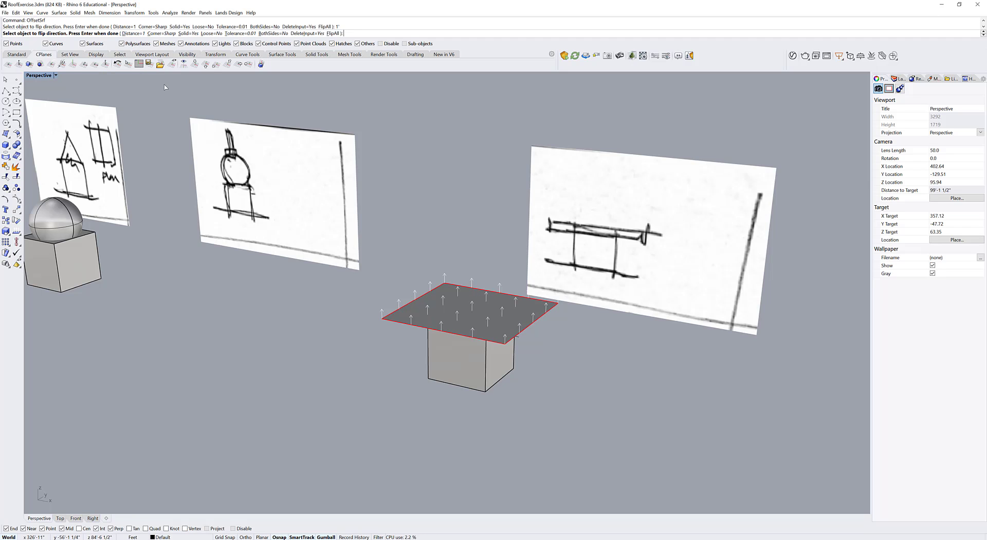
{"action": "key", "text": "Return"}
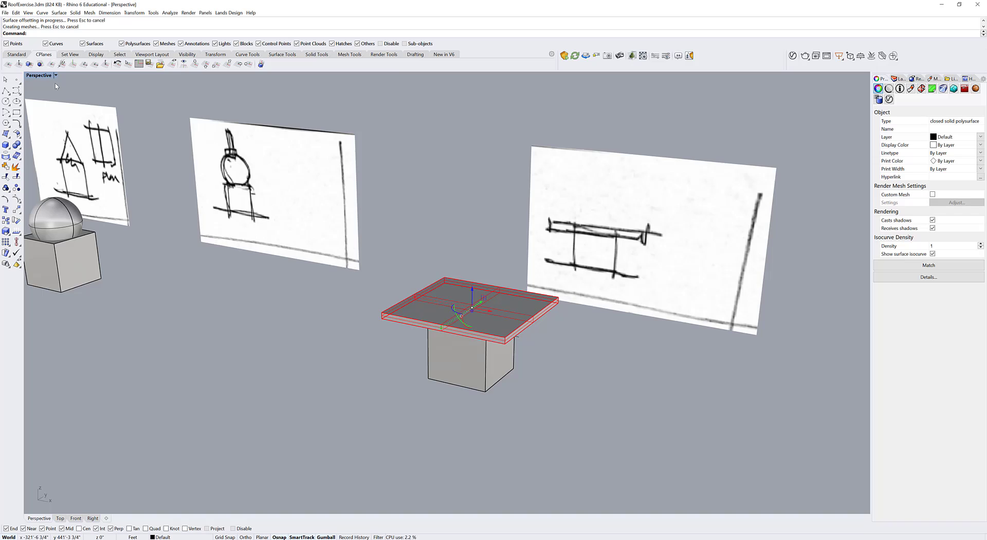
{"action": "double_click", "coordinate": [49, 76]}
{"action": "left_click", "coordinate": [310, 337]}
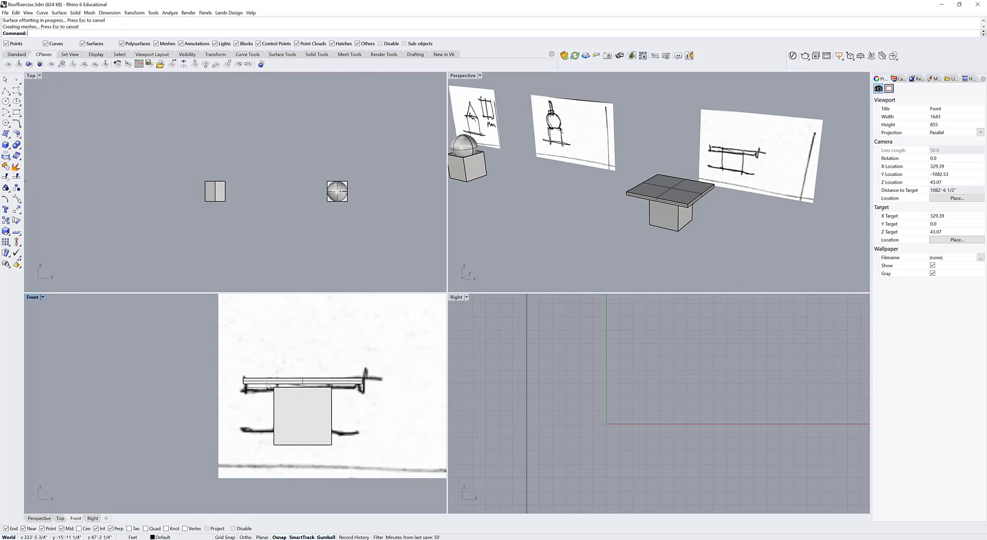
{"action": "double_click", "coordinate": [463, 76]}
{"action": "scroll", "coordinate": [452, 302], "scroll_direction": "down", "scroll_amount": 5}
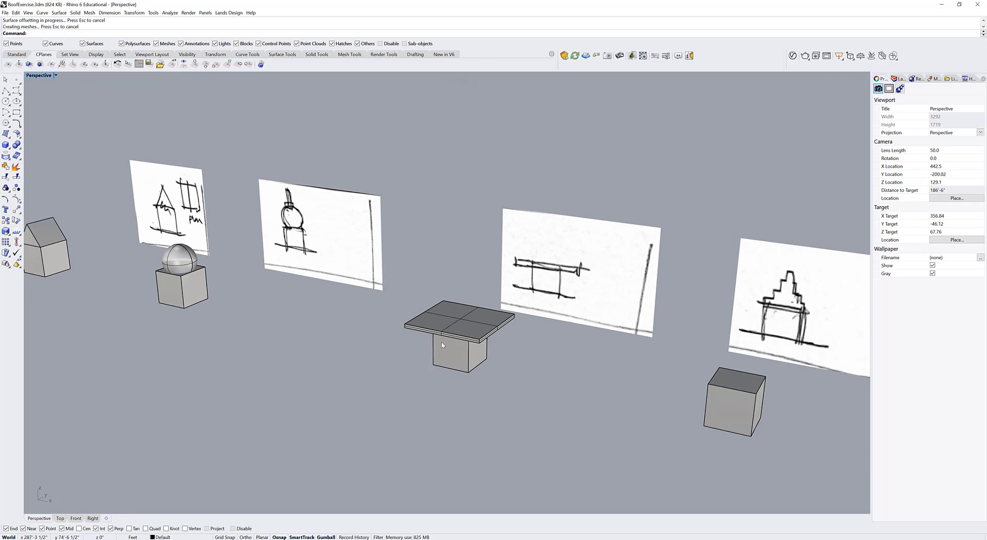